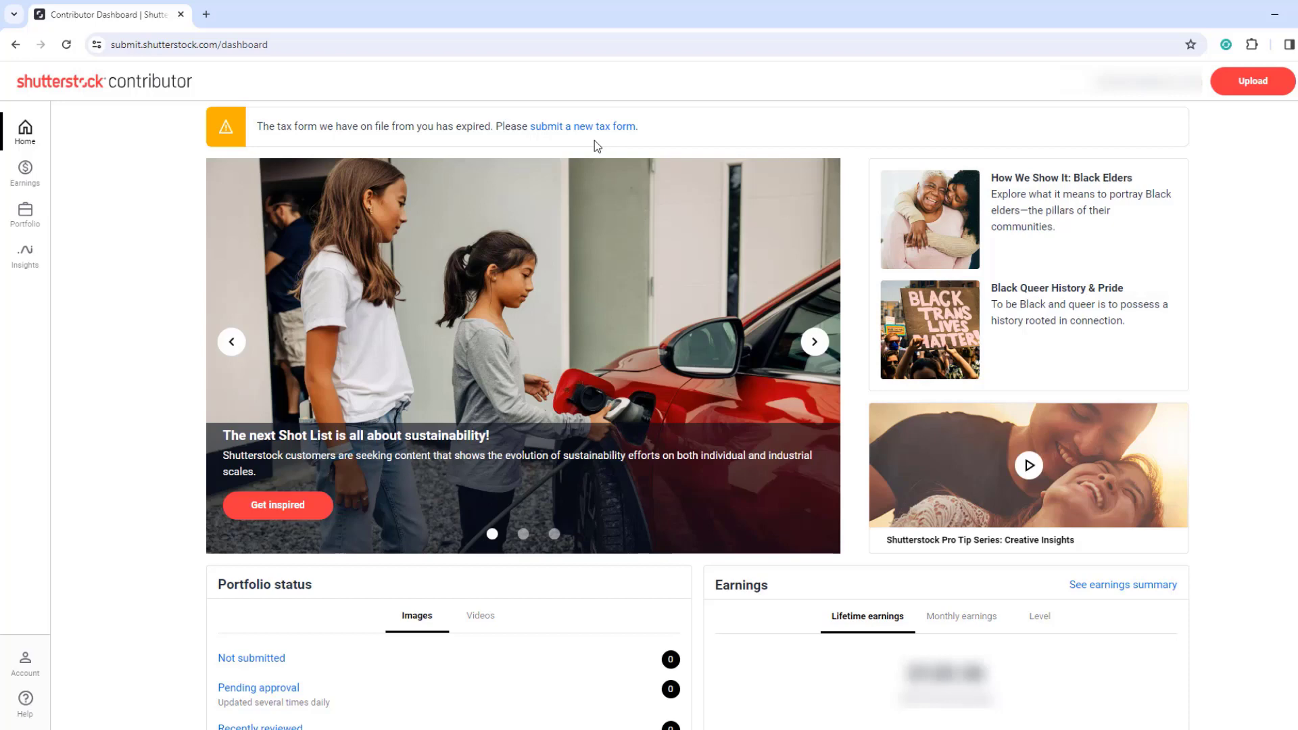
- Open the W-8BEN FAQ article from the expired-tax-form banner's 'submit a new tax form' link
left_click(595, 127)
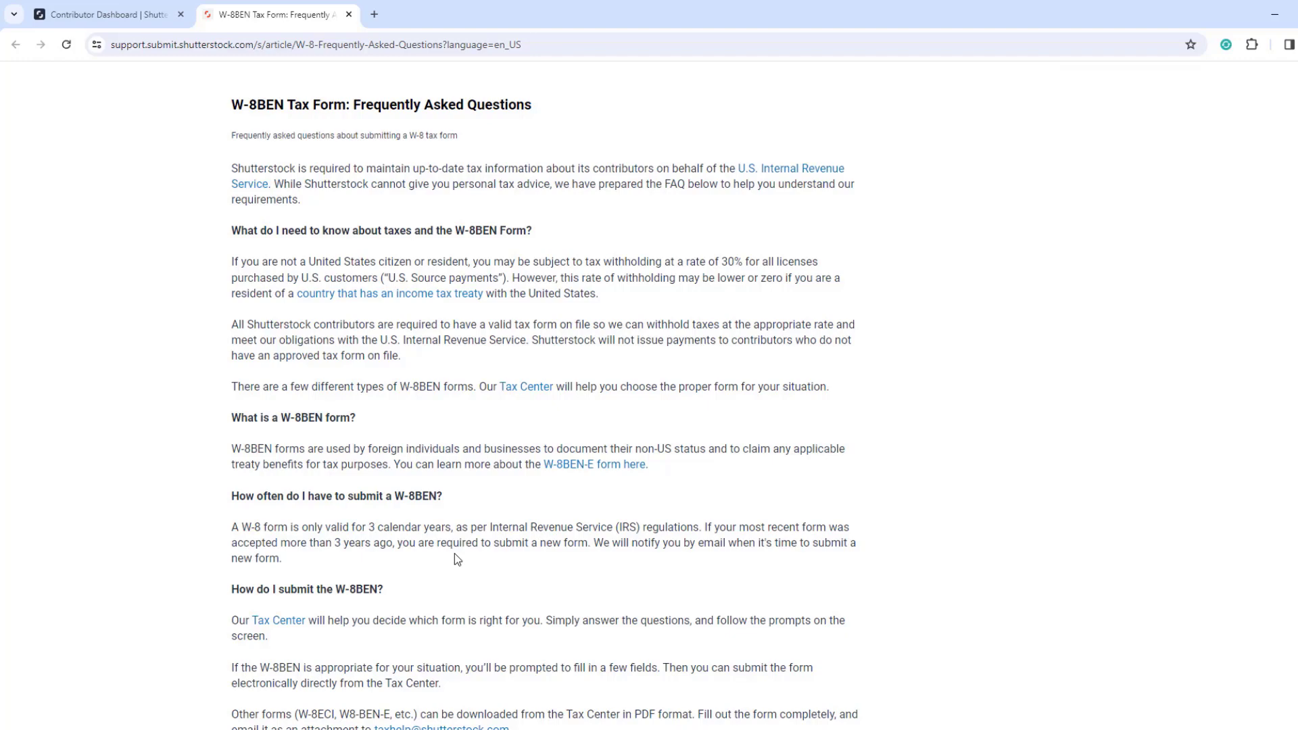
- Close the W-8BEN FAQ tab to return to the Contributor dashboard
left_click(348, 14)
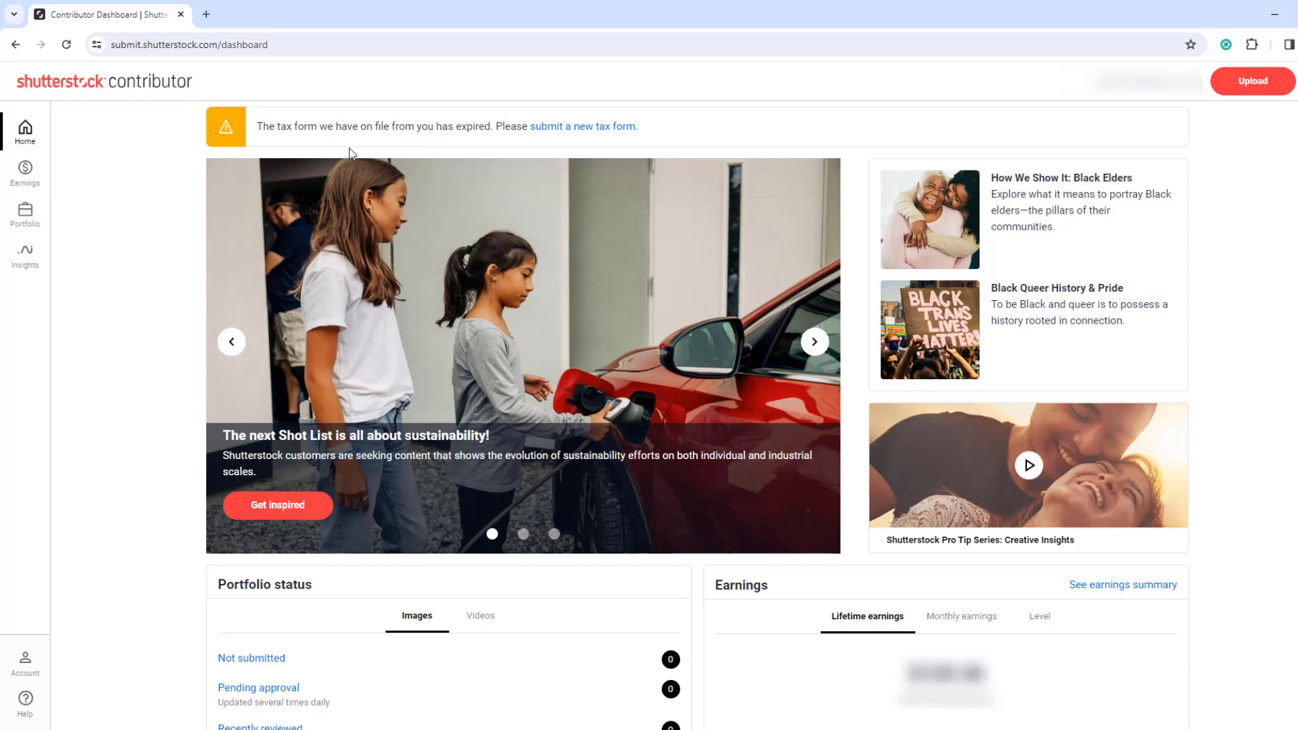
- Go to the Tax center via 'submit a new tax form' and choose 'resubmit your tax form!'
left_click(565, 138)
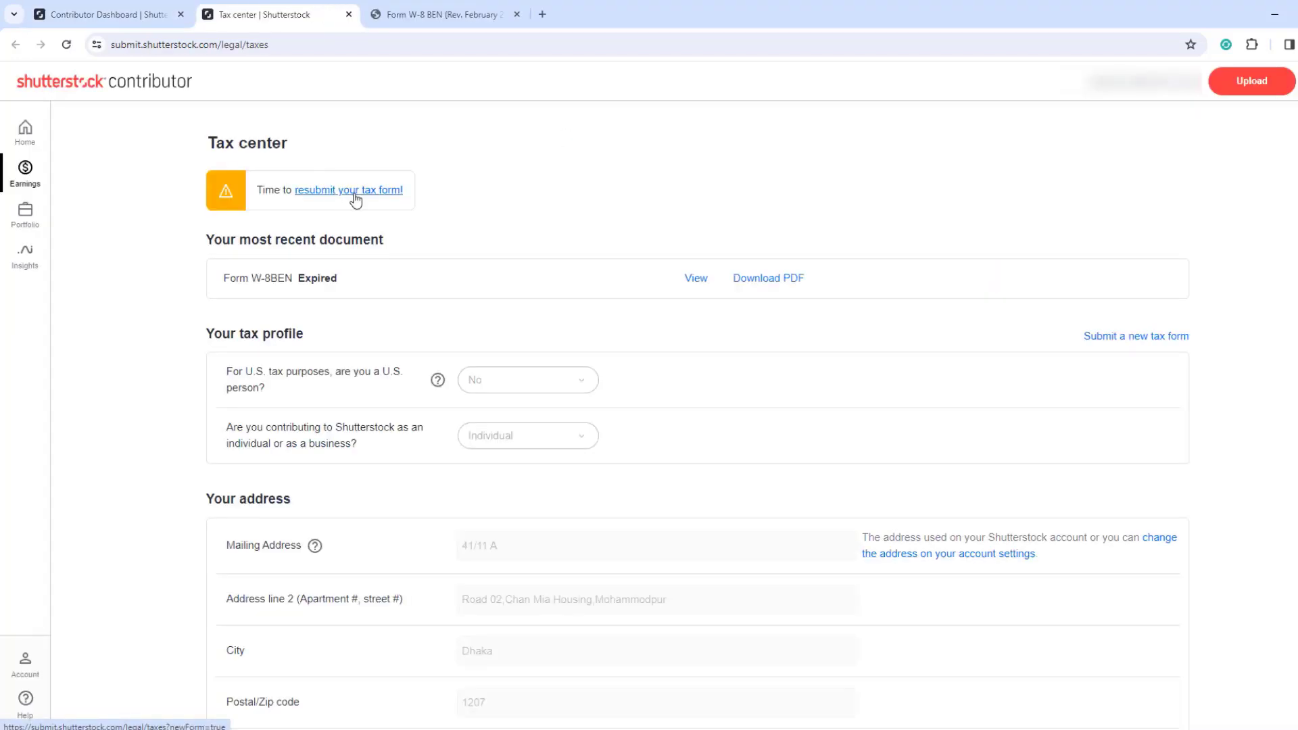
left_click(356, 191)
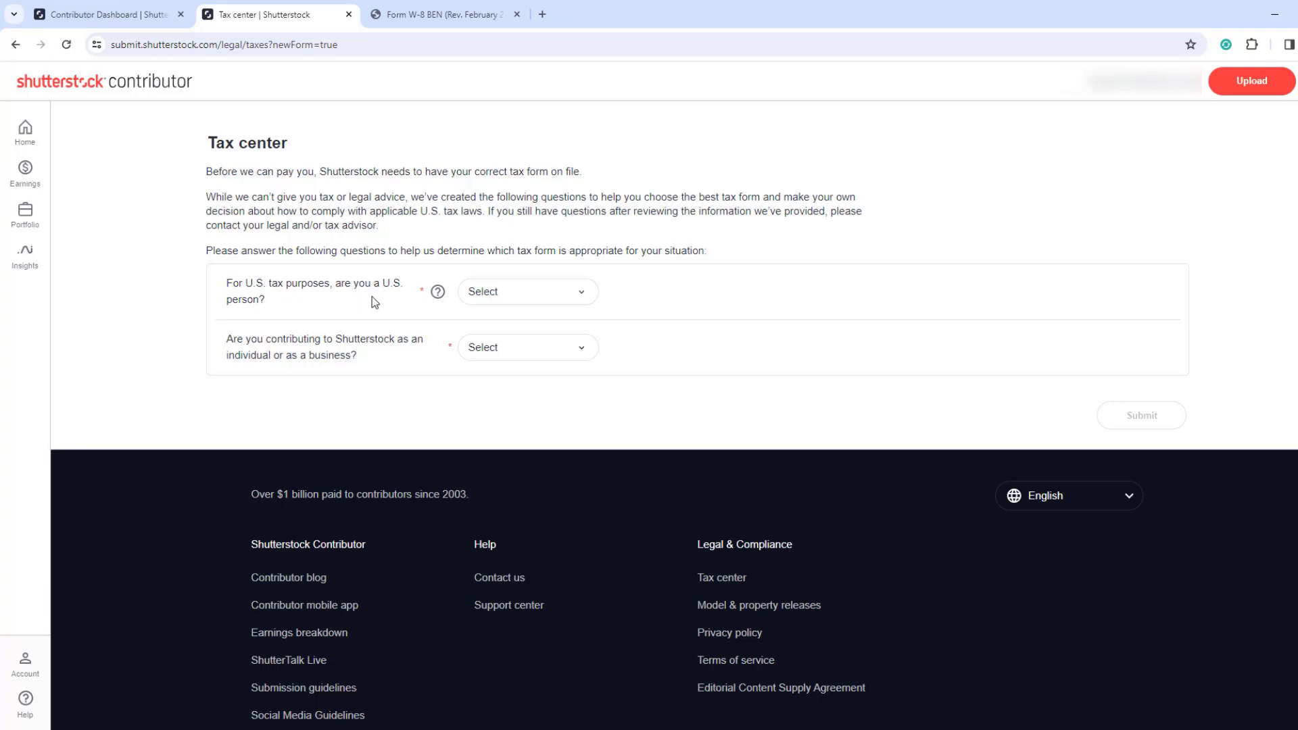
- Answer No to U.S. person and Individual to contributor type, then submit the questionnaire
left_click(541, 302)
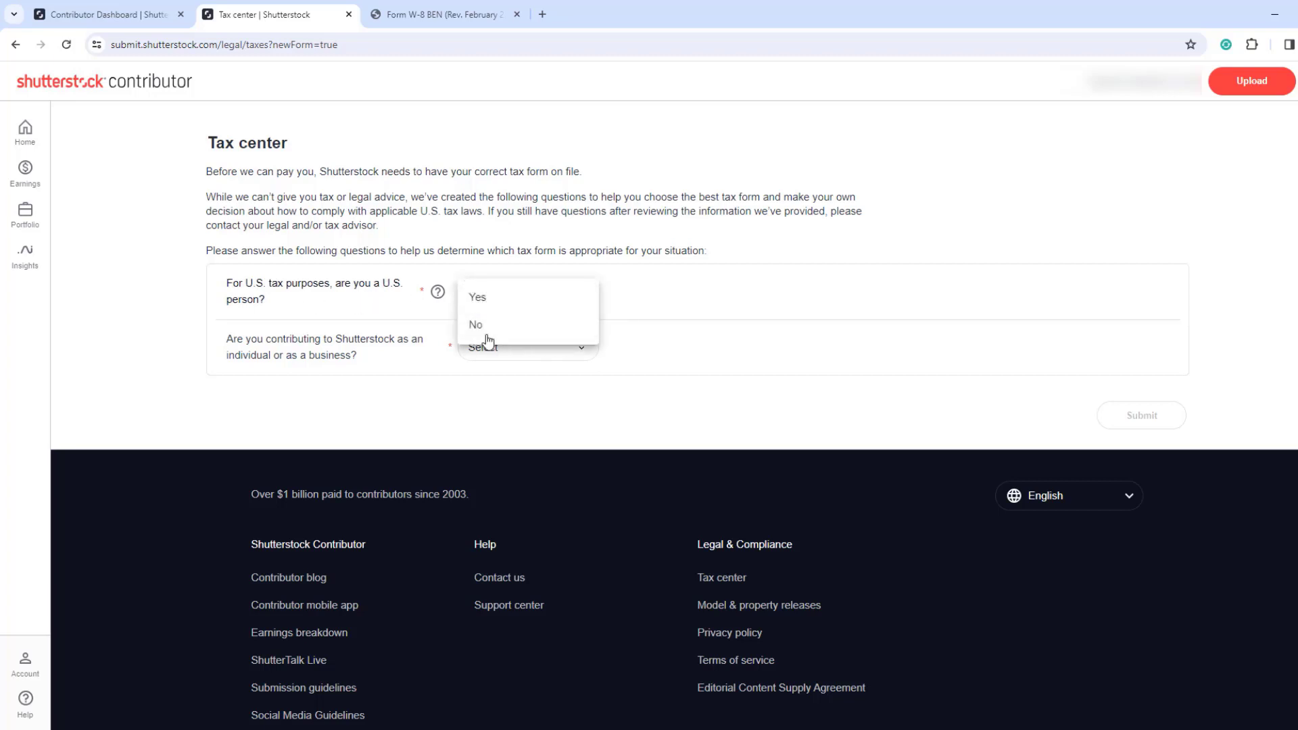
left_click(473, 328)
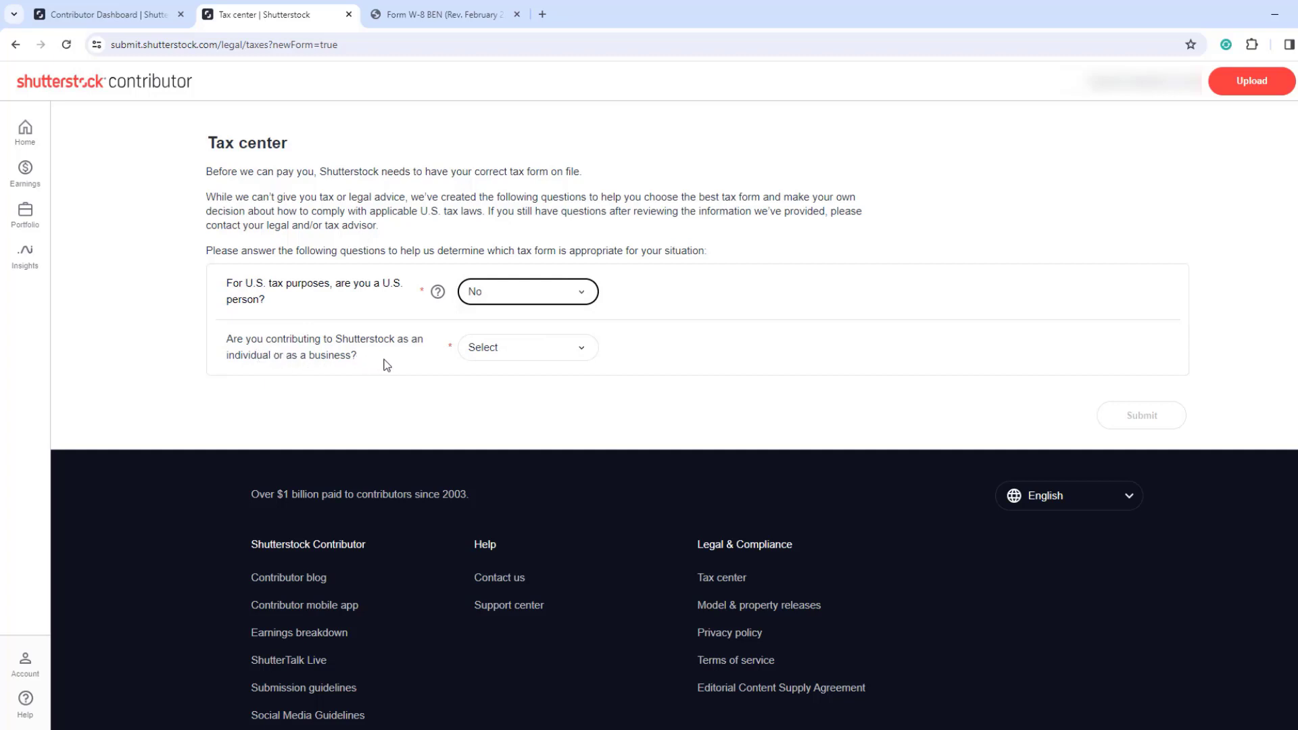
left_click(514, 356)
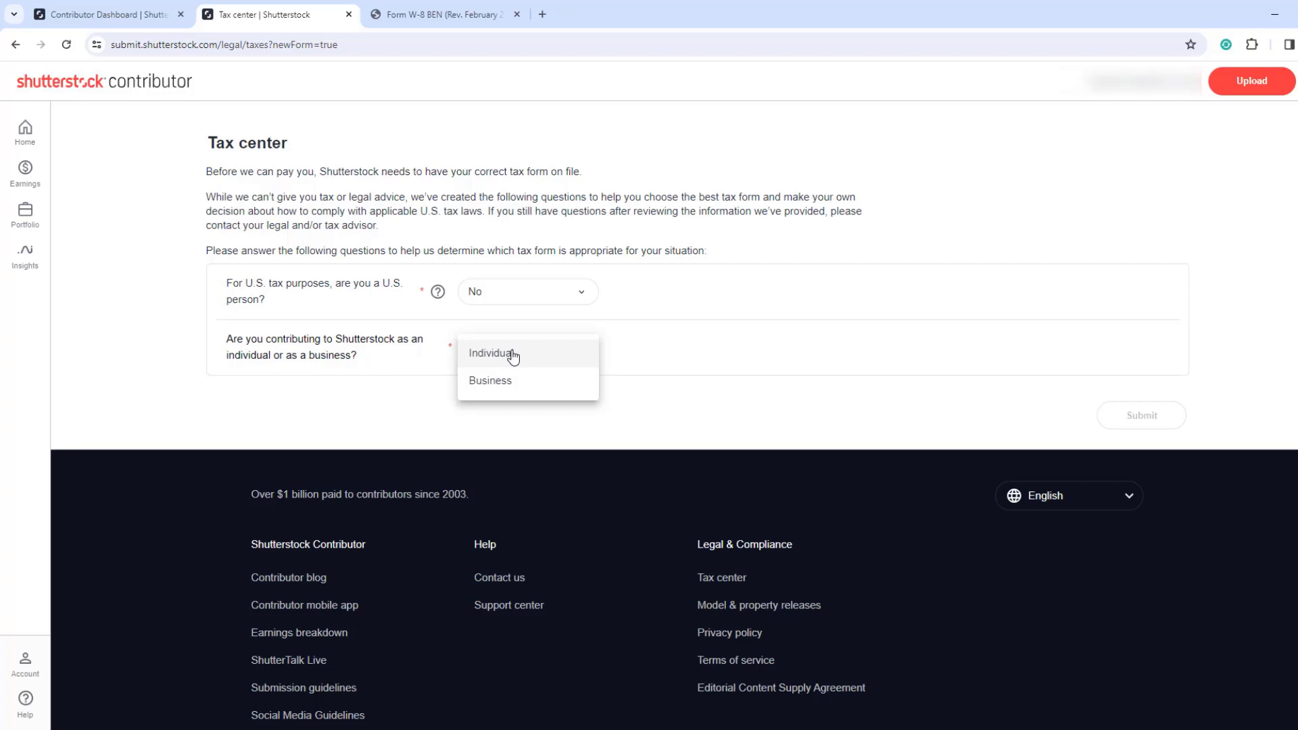
left_click(514, 355)
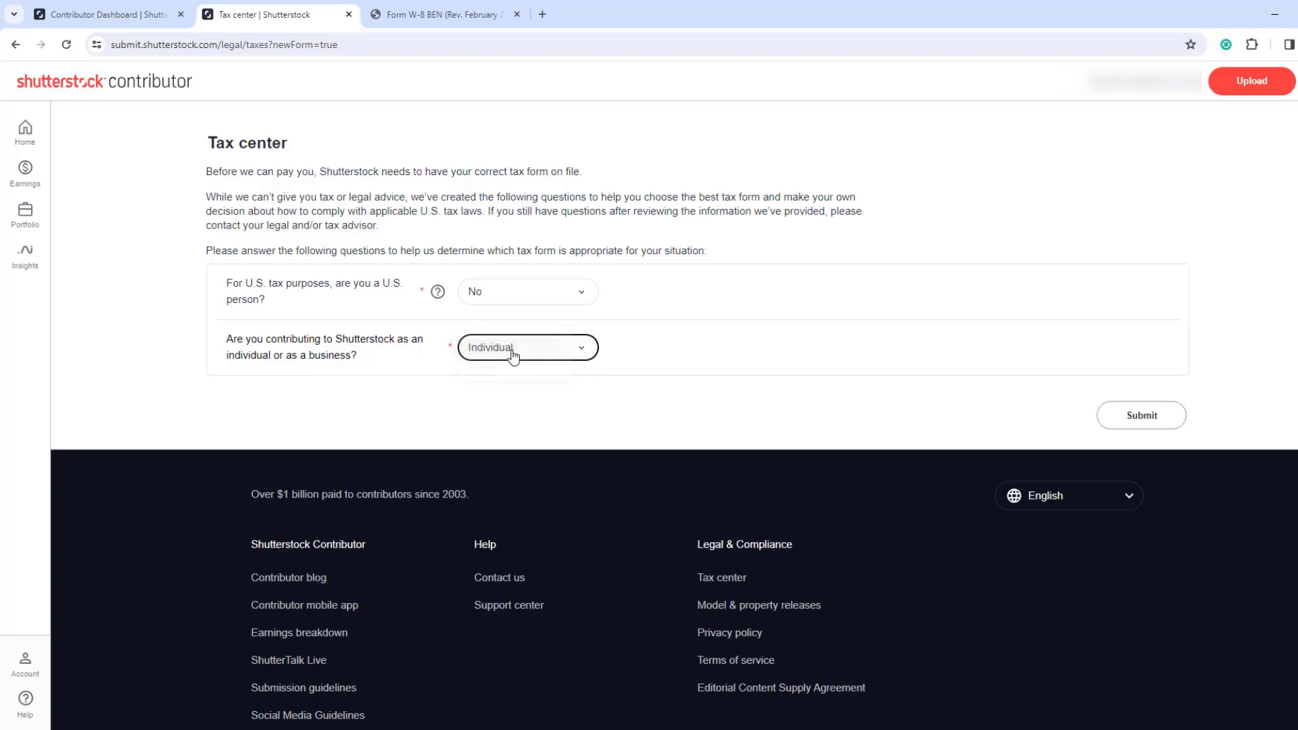
left_click(1144, 426)
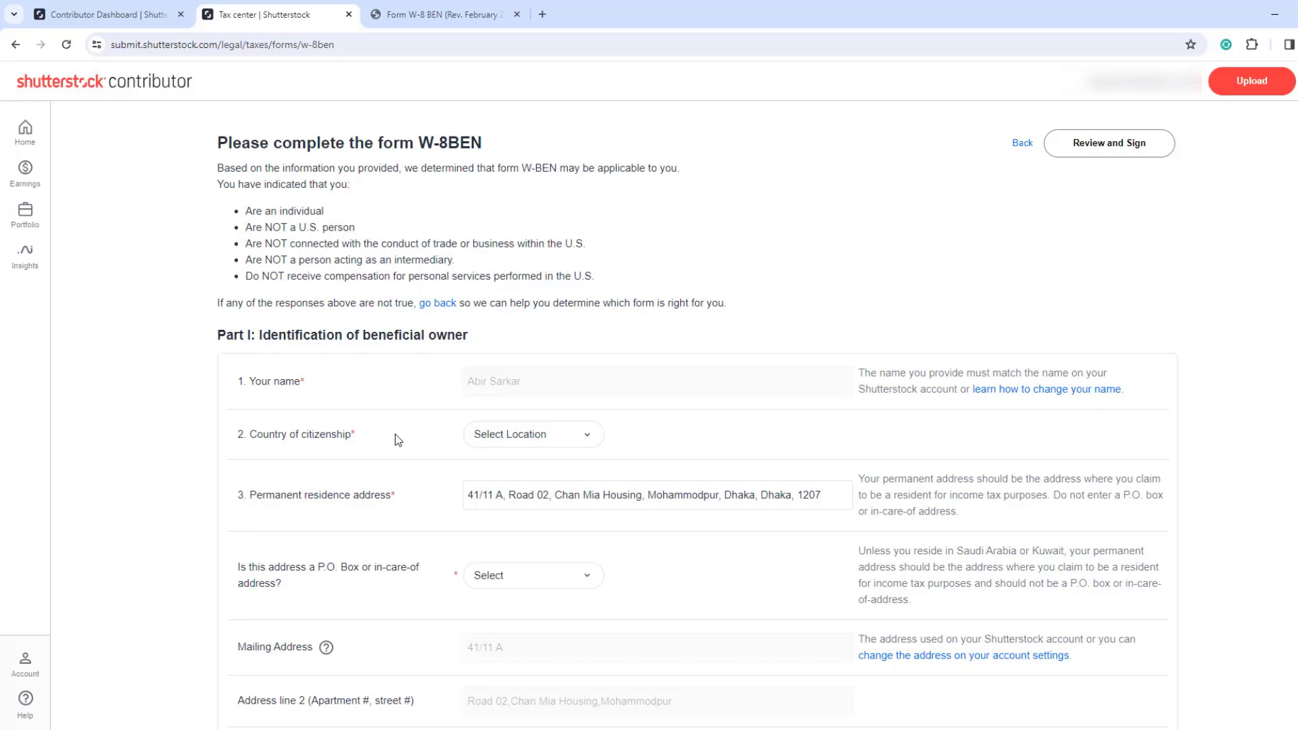
scroll(398, 440, "down", 2)
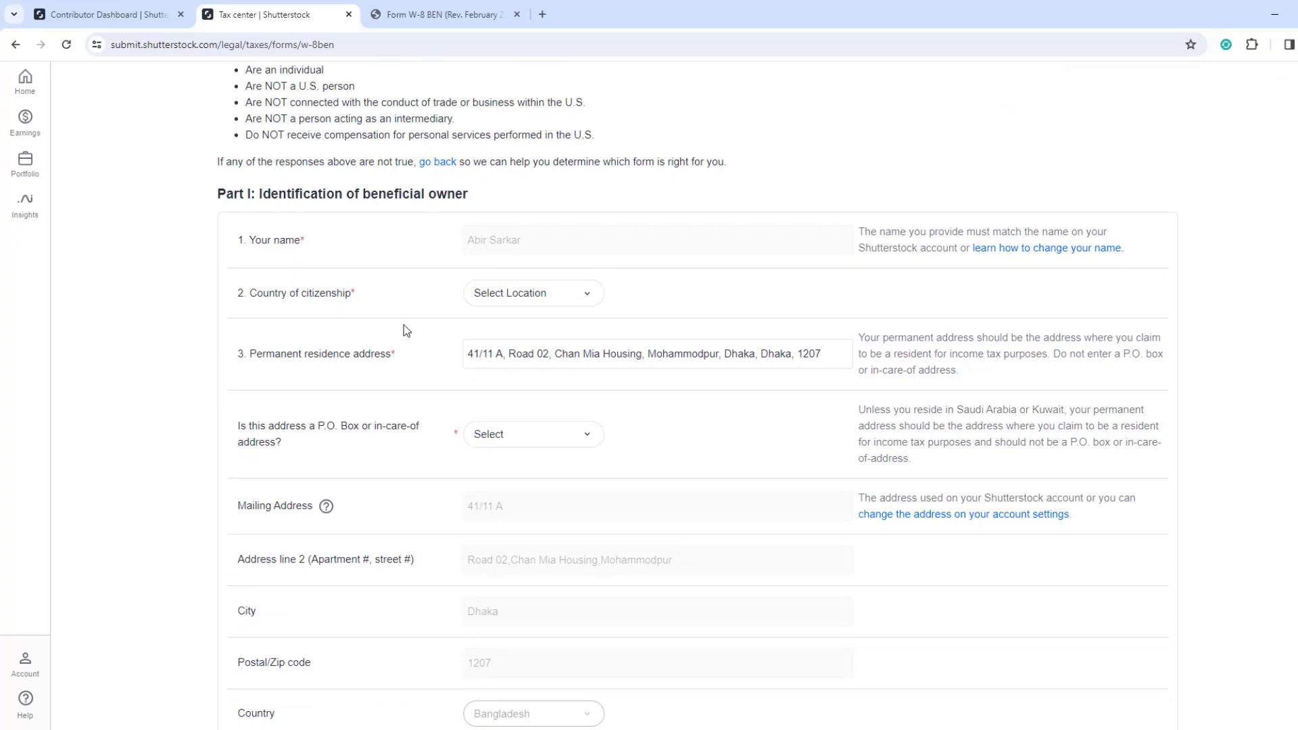
scroll(406, 330, "up", 1)
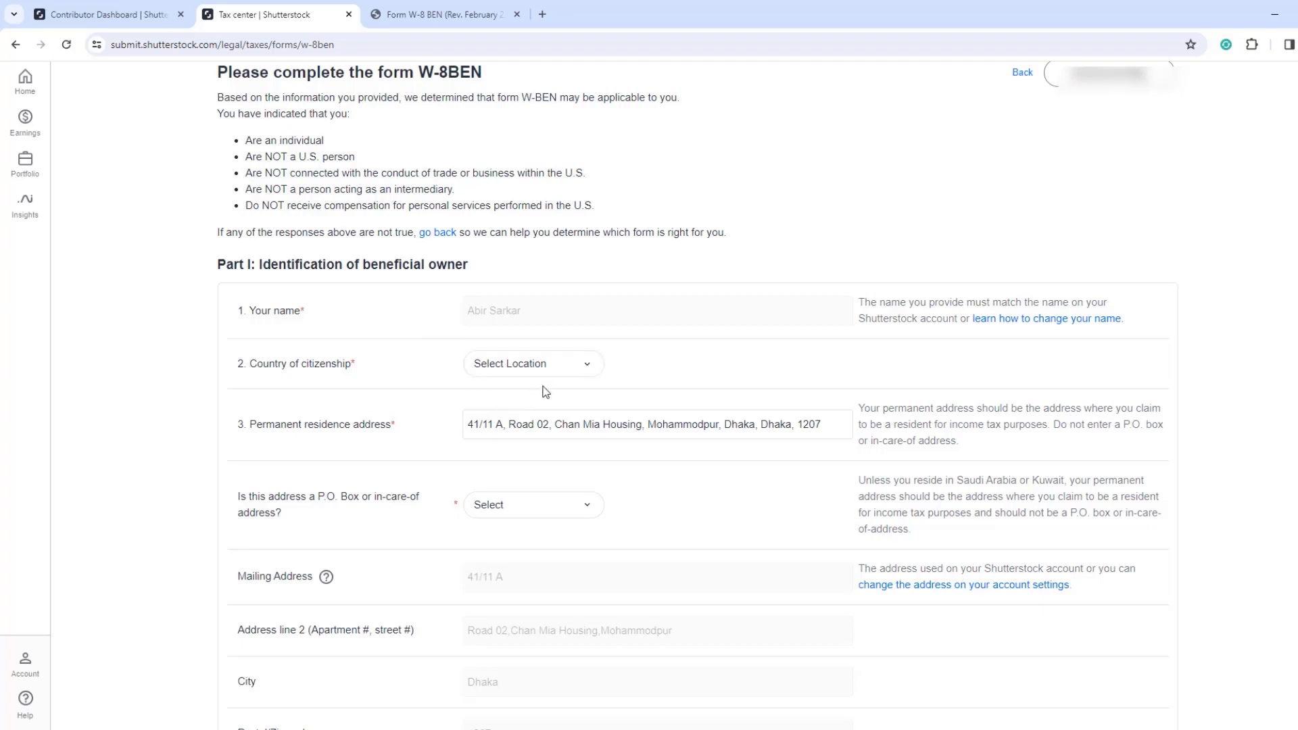
scroll(546, 400, "up", 1)
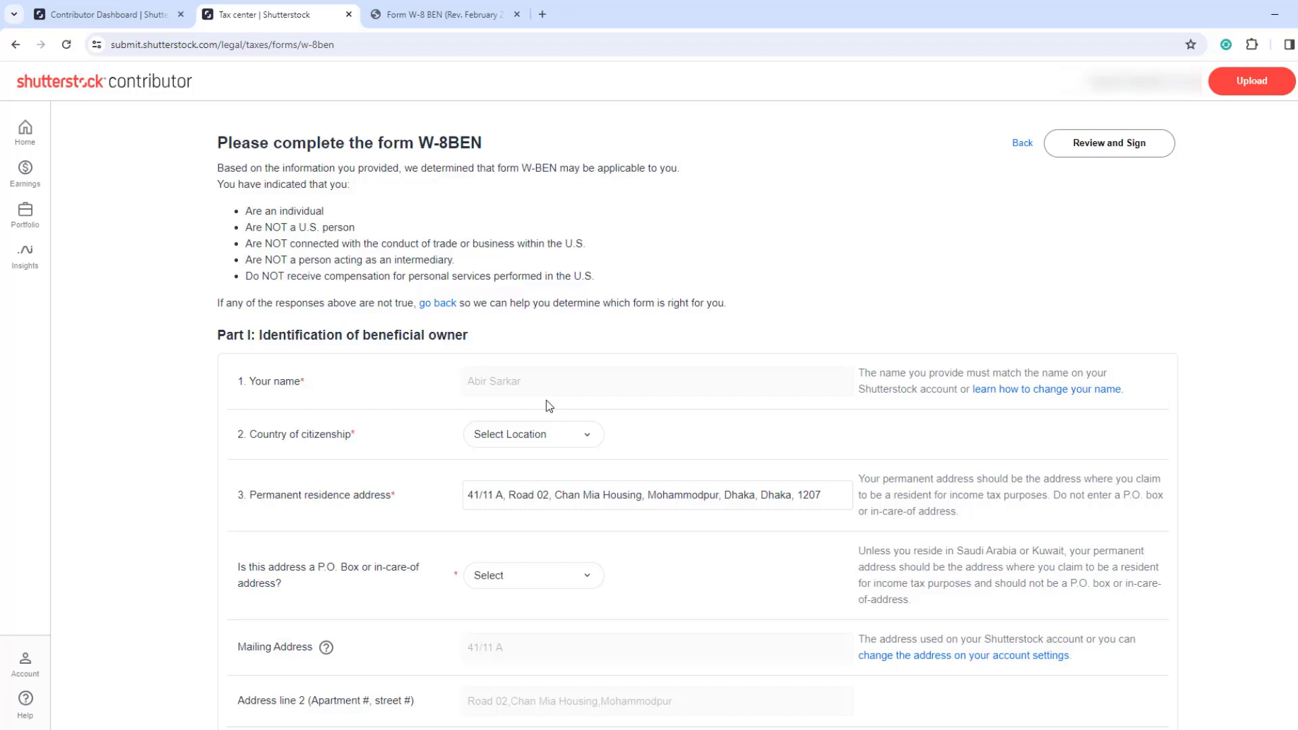
scroll(550, 405, "down", 11)
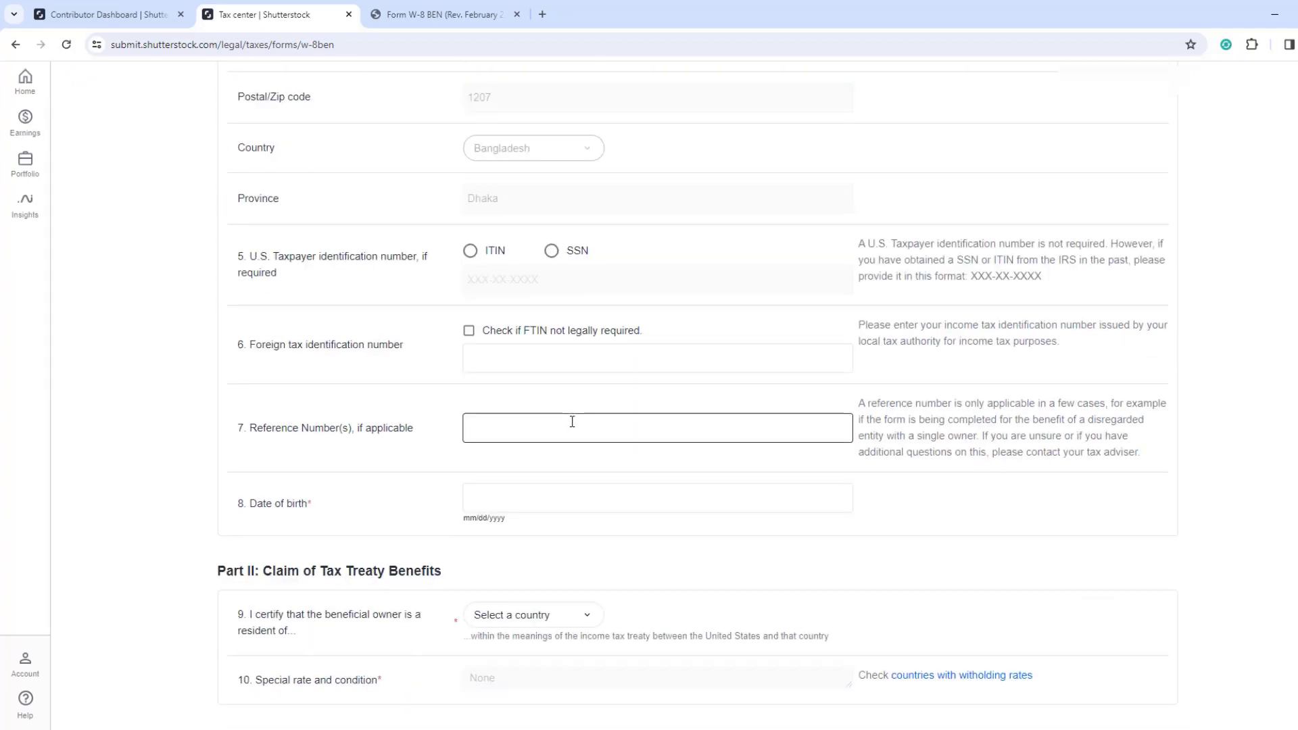
- Enter the beneficial owner's date of birth in the W-8BEN form
left_click(616, 428)
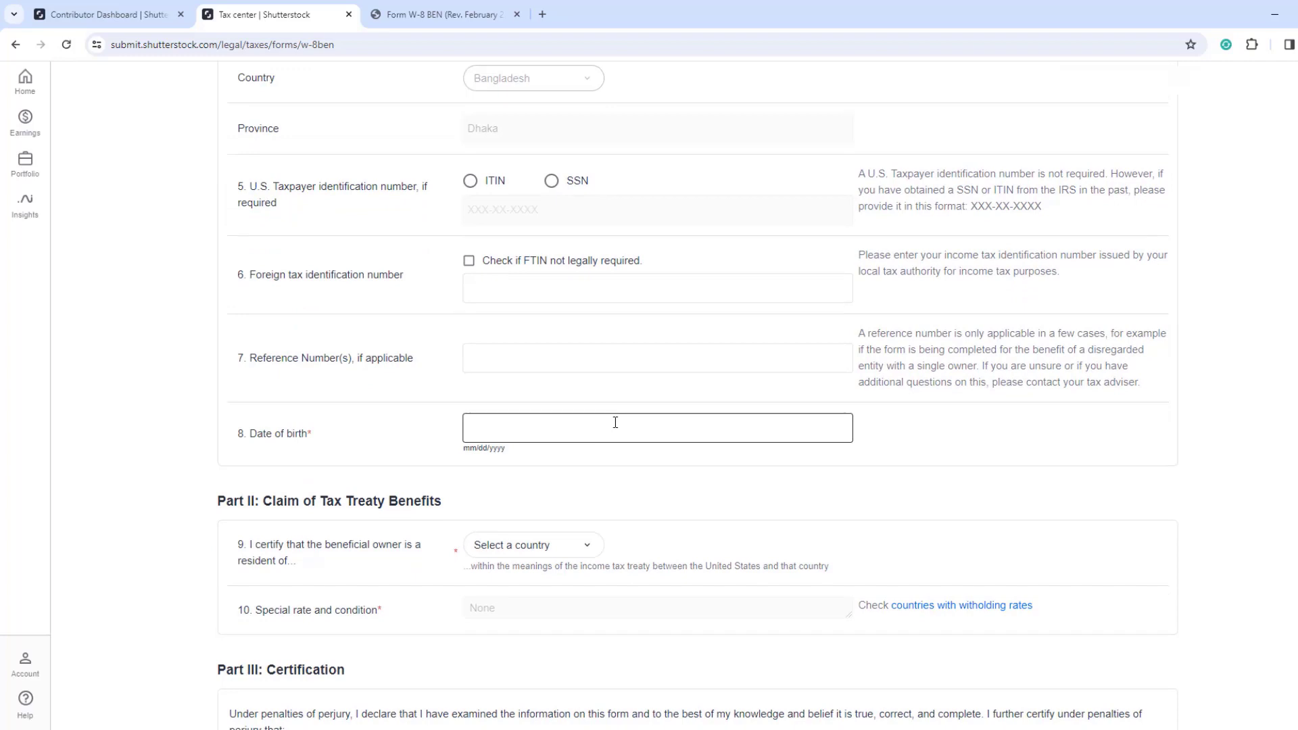
left_click(262, 432)
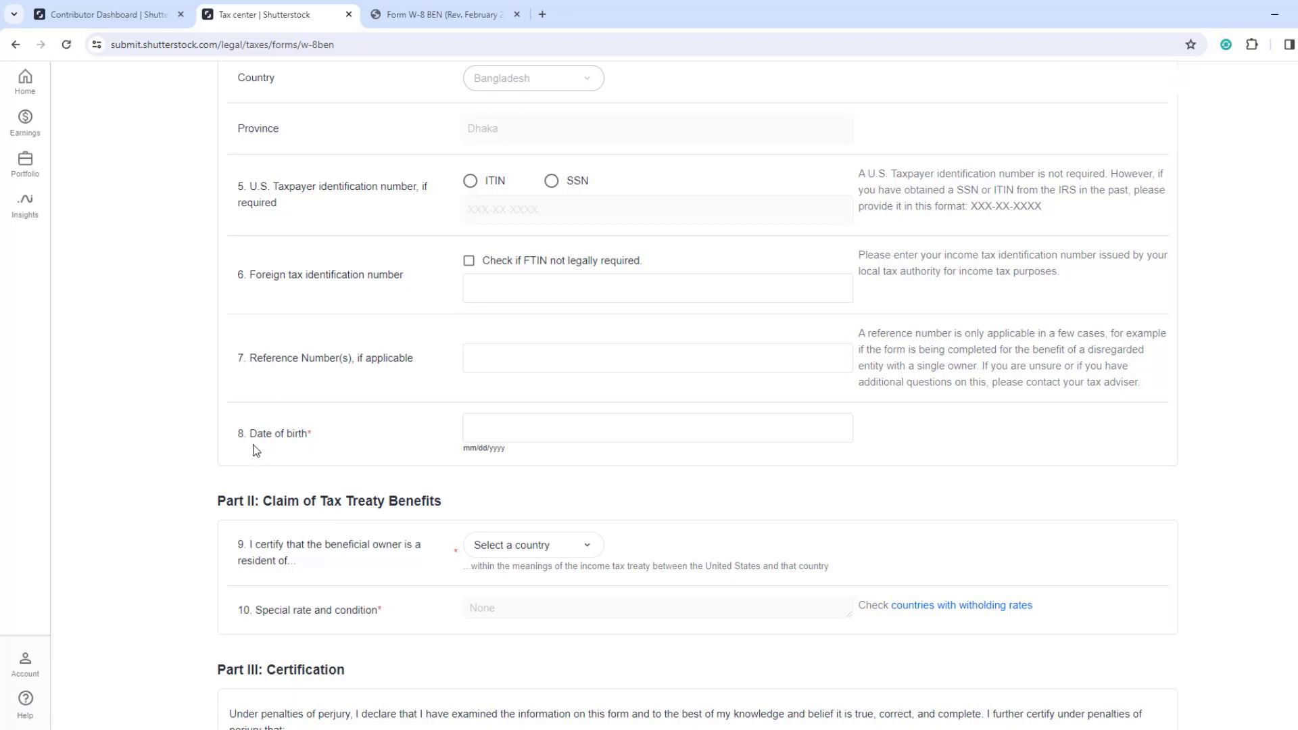
left_click(517, 436)
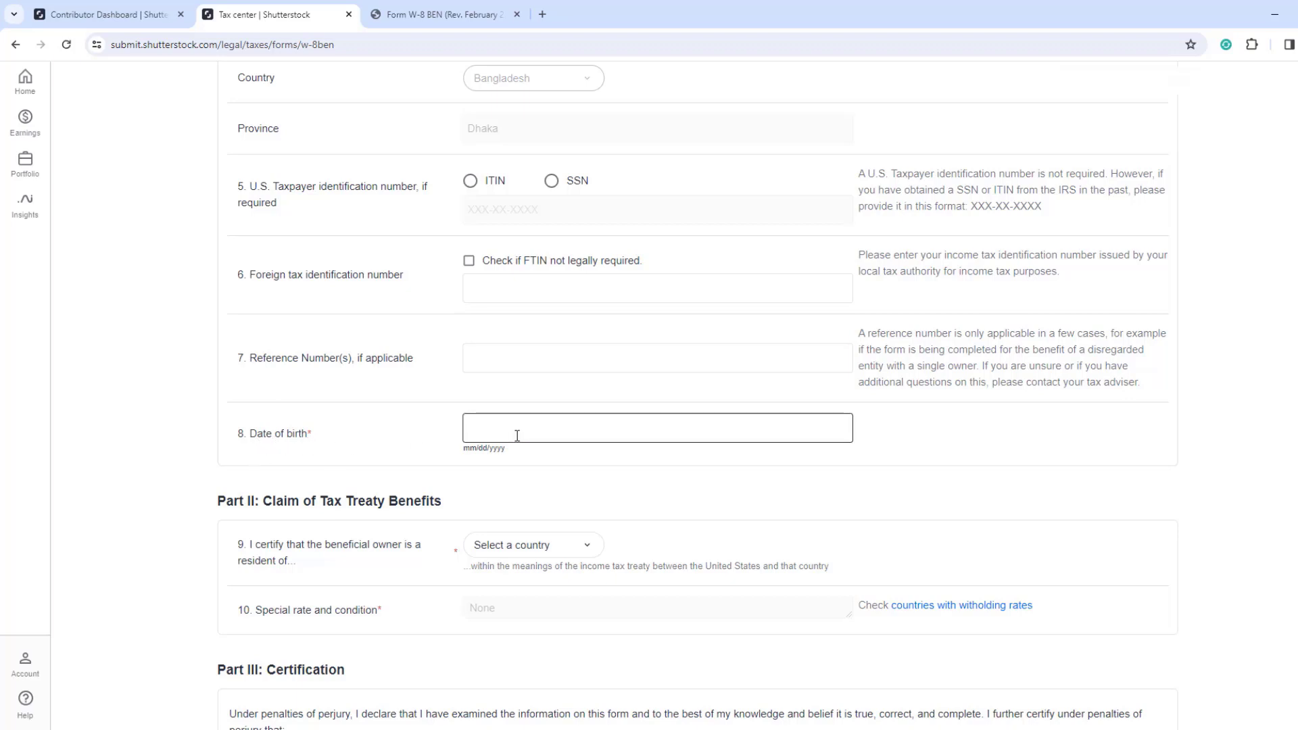
left_click(519, 431)
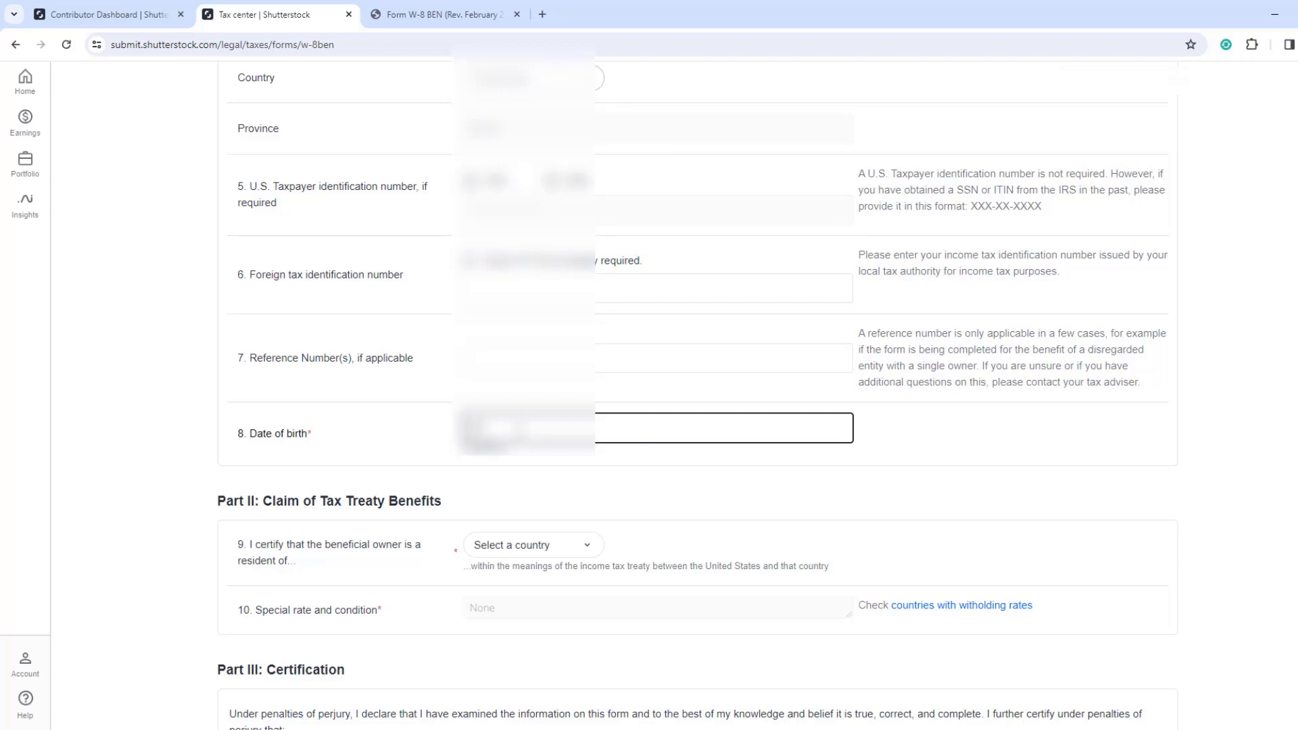
type("??")
type("19")
- Answer No to the P.O. Box or in-care-of address question, then move down to Part II
scroll(698, 399, "up", 7)
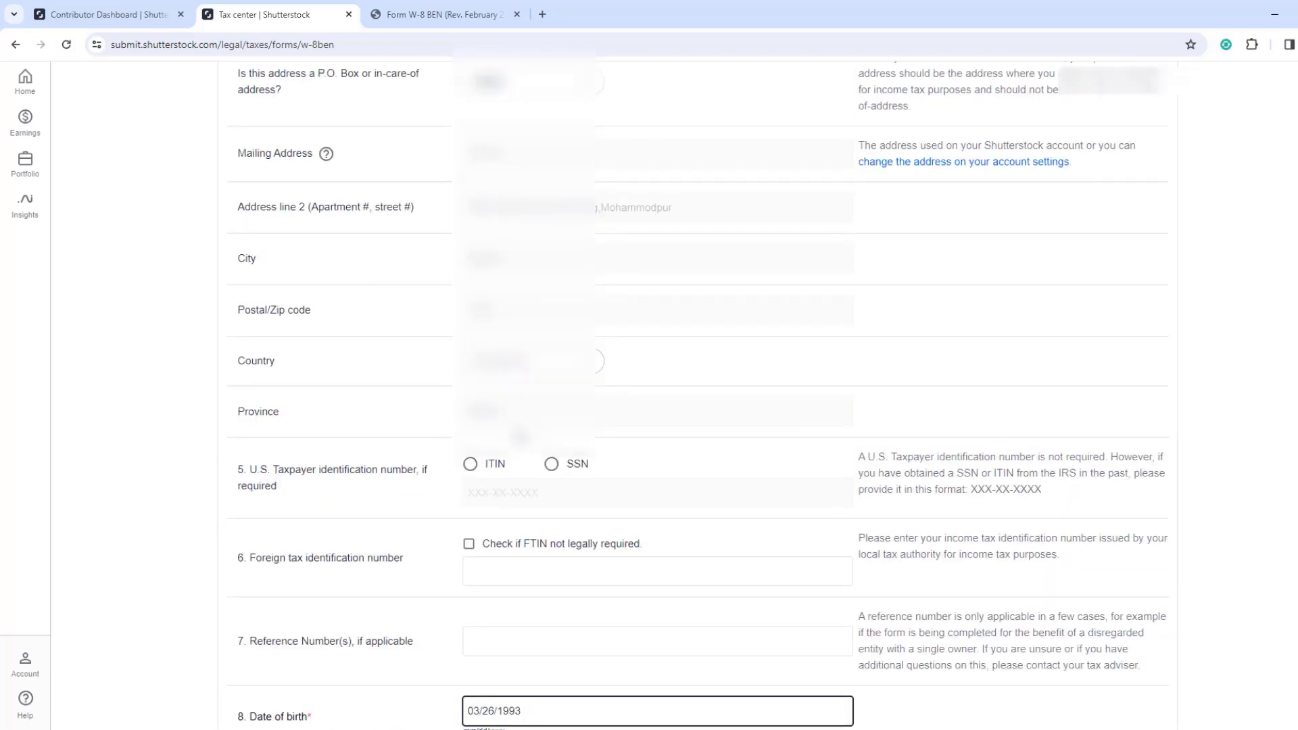
left_click(545, 299)
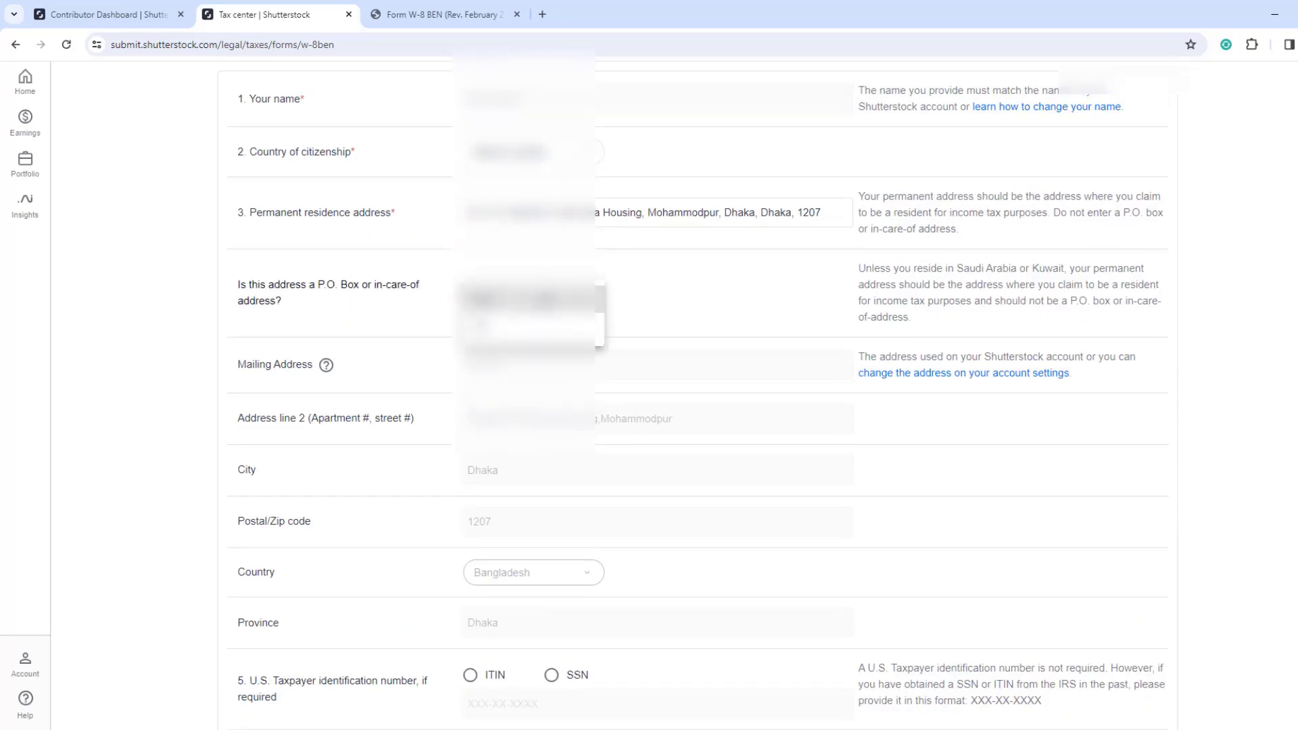
left_click(482, 329)
scroll(526, 323, "up", 3)
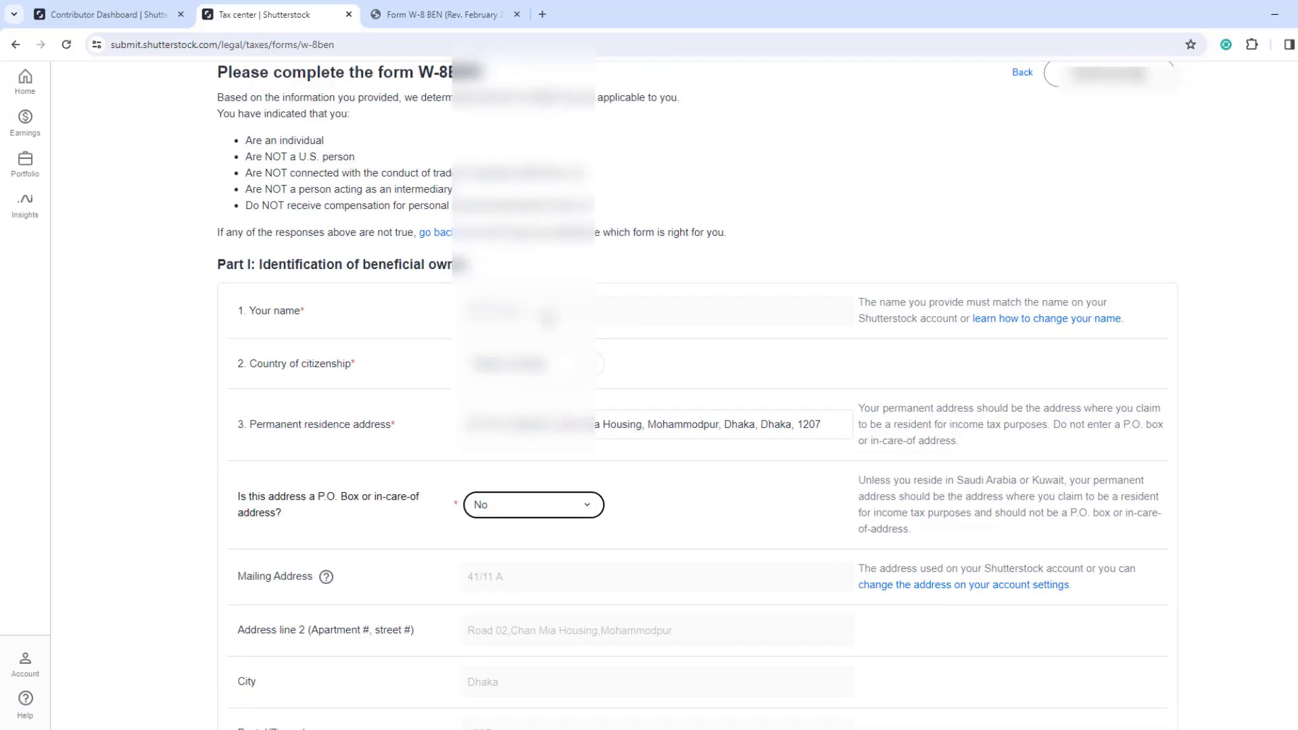
scroll(551, 320, "down", 6)
scroll(551, 320, "down", 4)
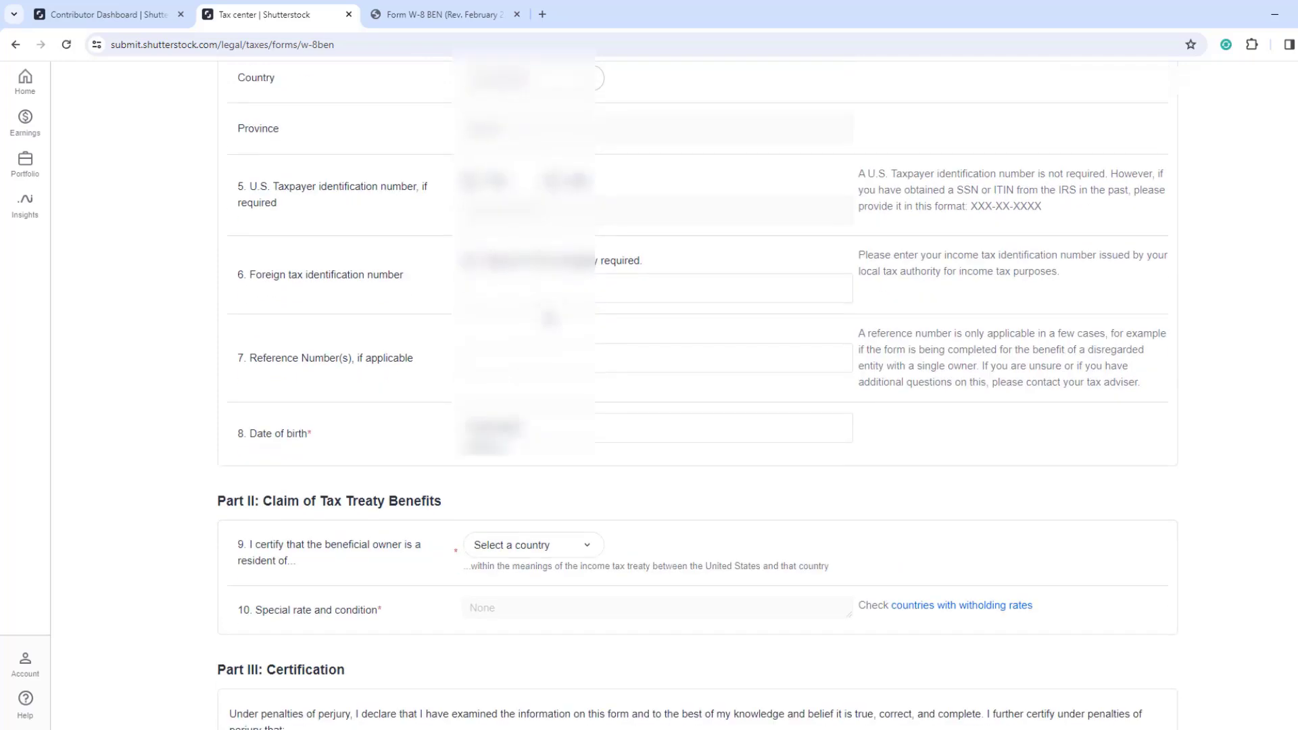
scroll(550, 318, "down", 1)
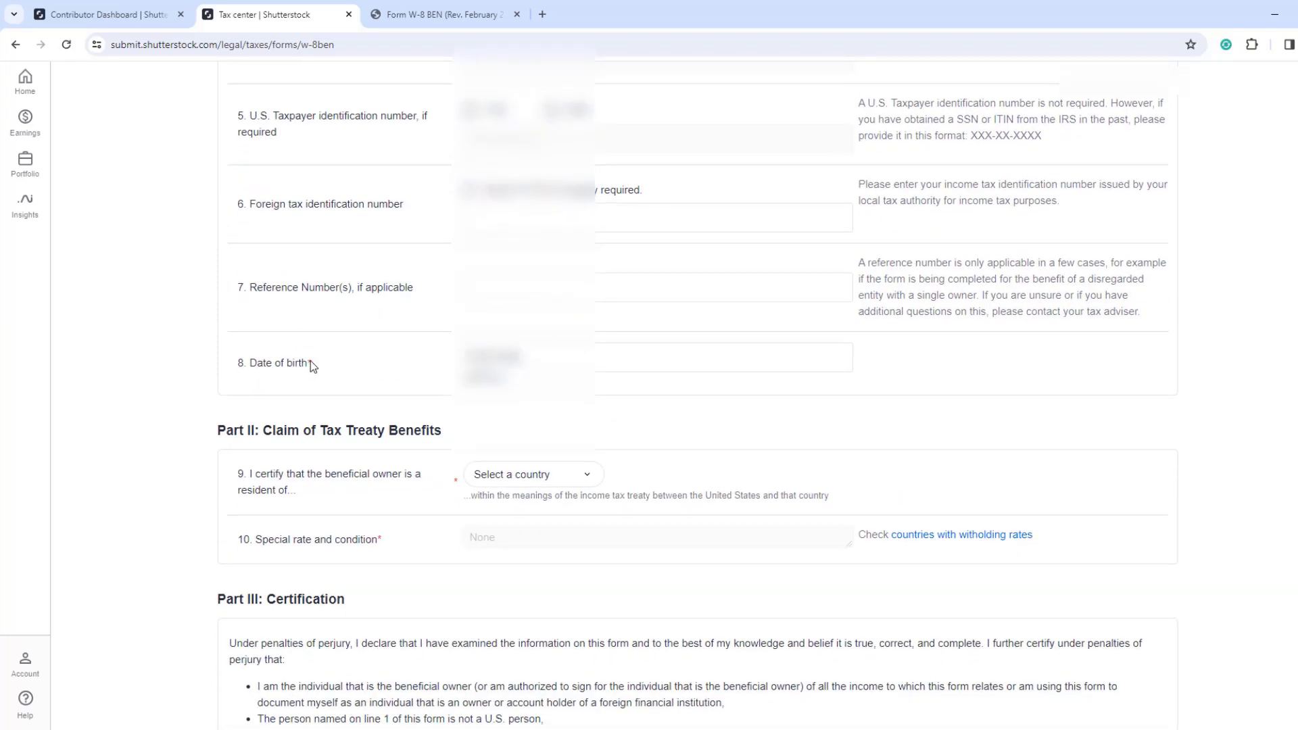
scroll(311, 360, "down", 2)
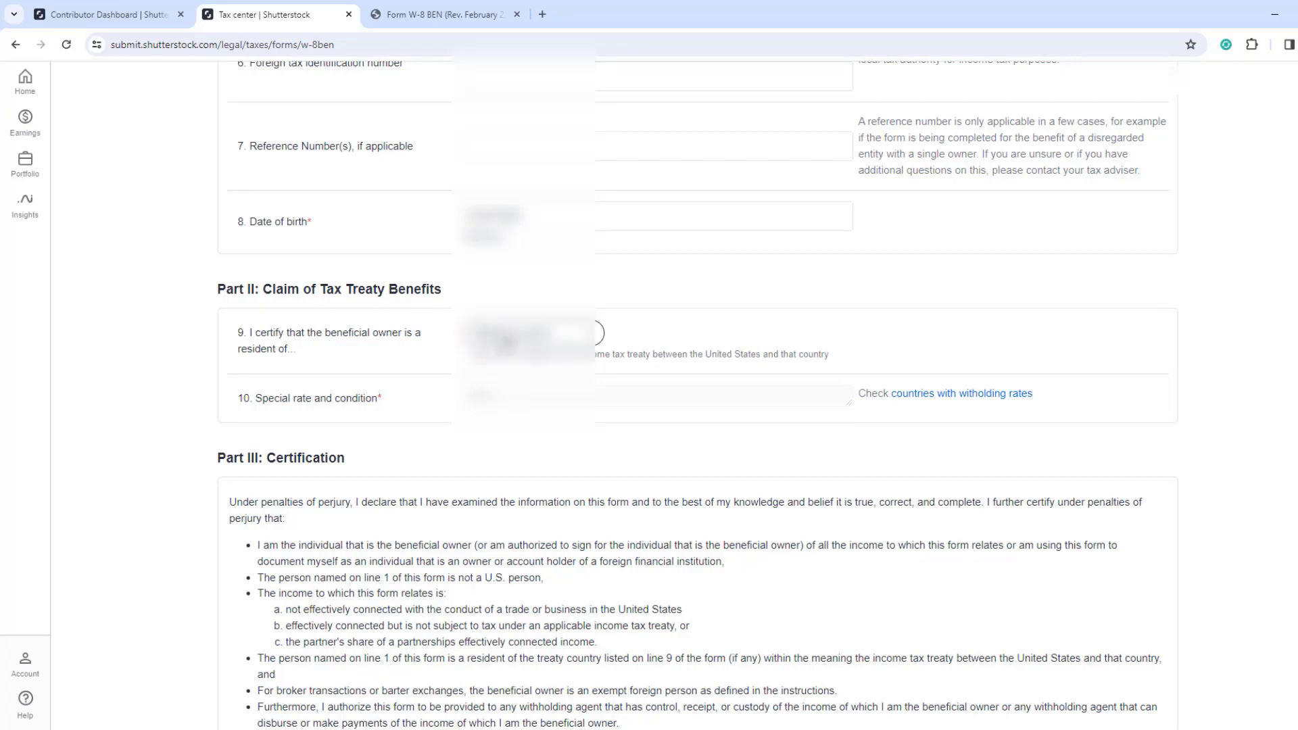
- Choose Bangladesh as the line 9 treaty country, tick the signing-capacity certification, and proceed to Review and Sign
left_click(527, 334)
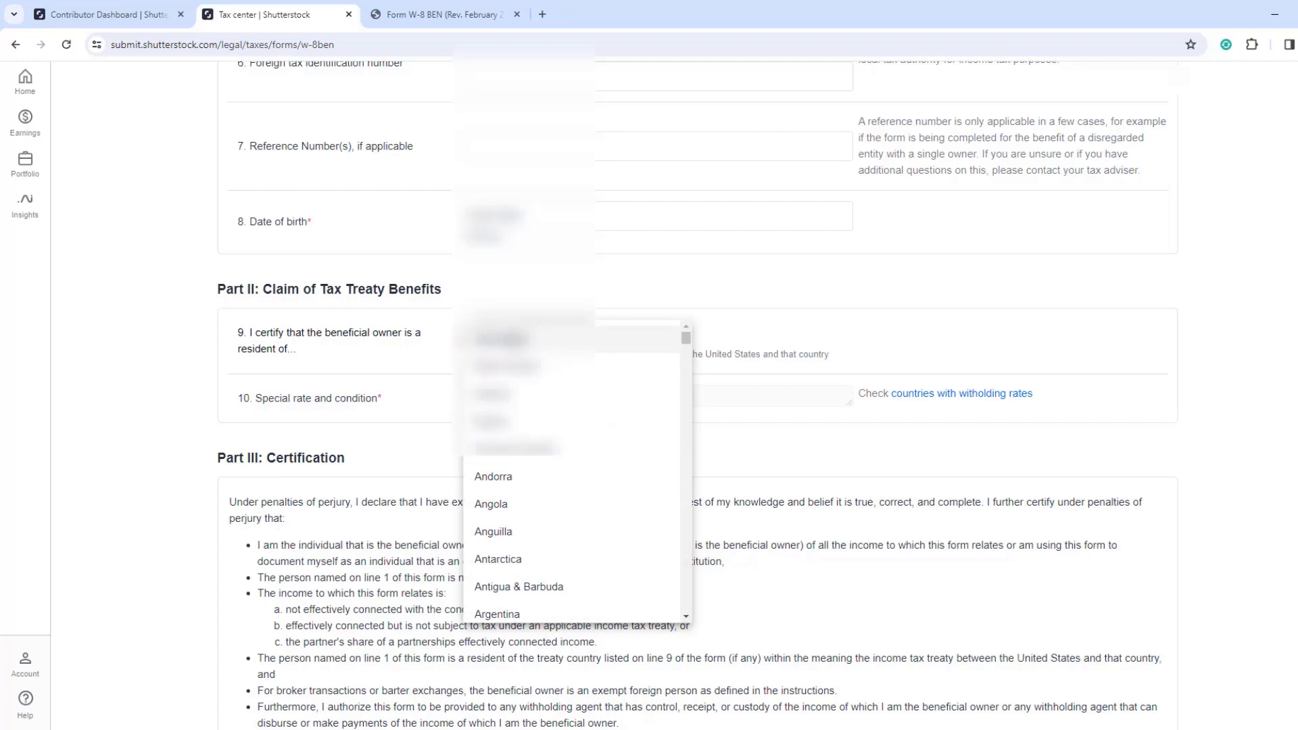
scroll(571, 514, "down", 5)
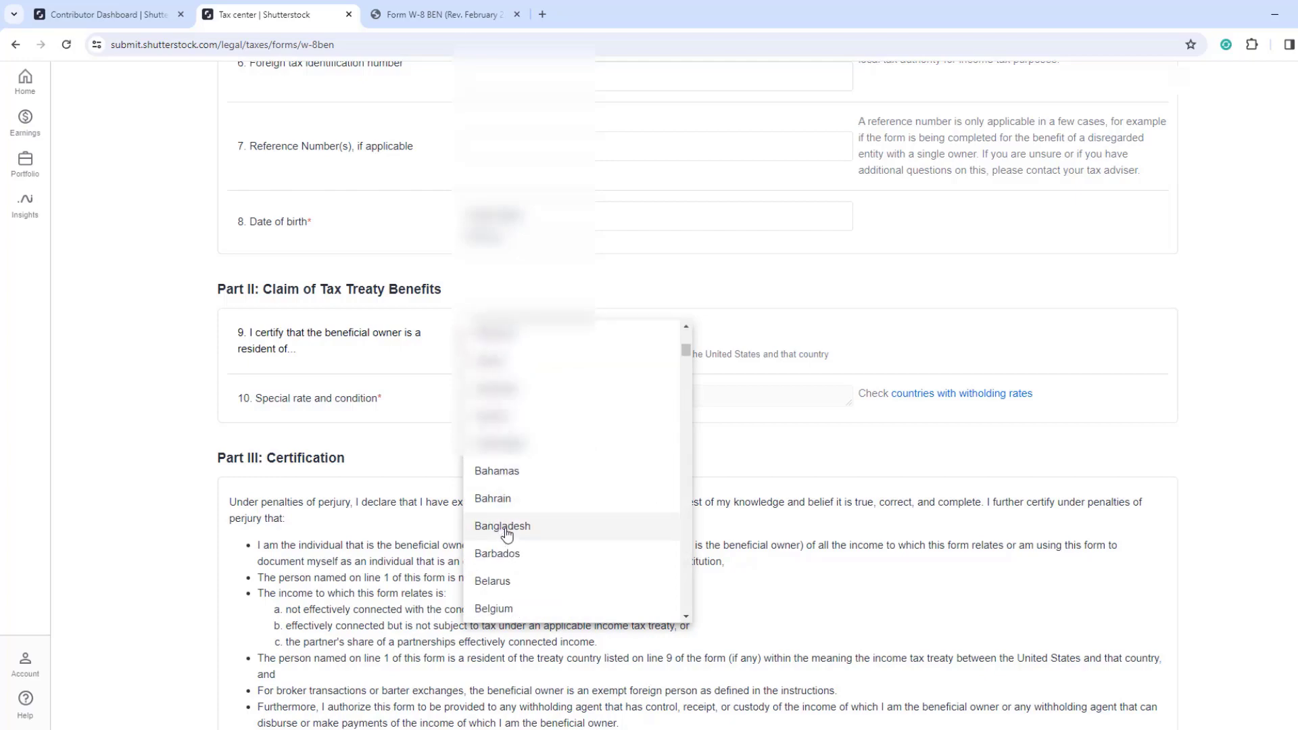
left_click(467, 525)
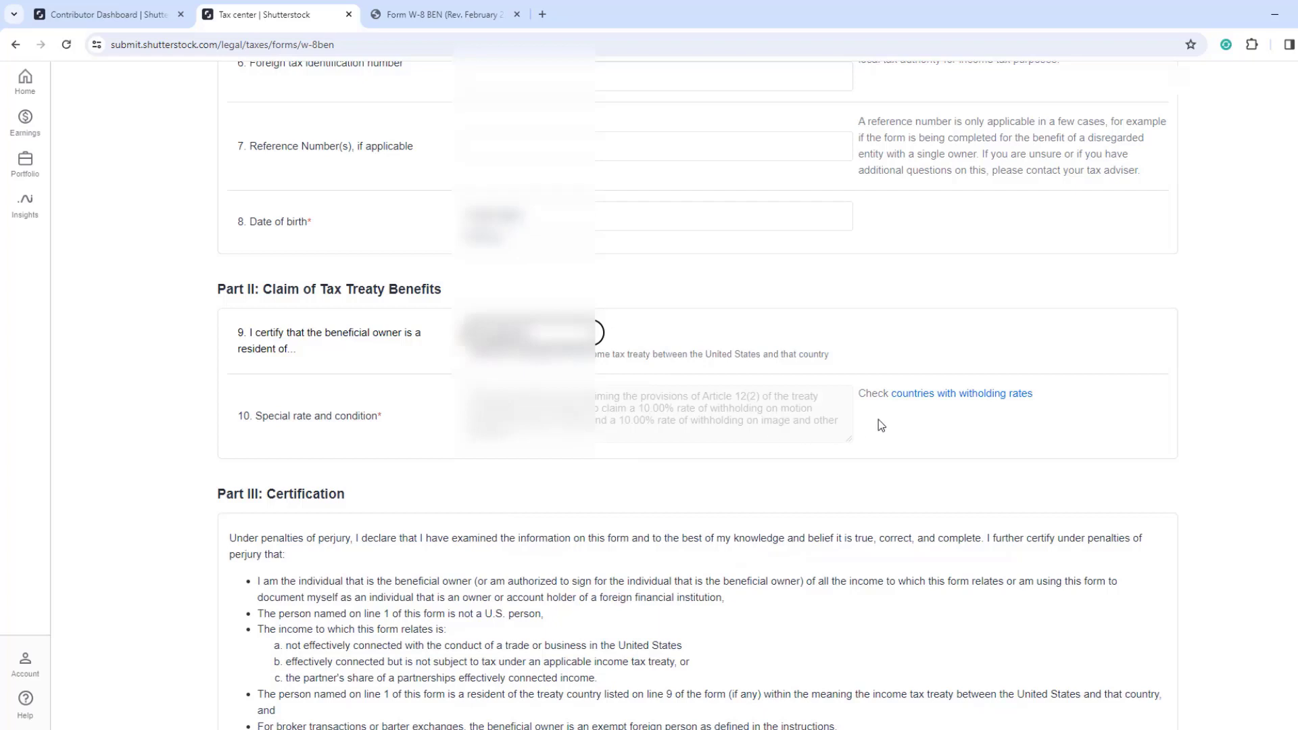
scroll(879, 423, "down", 3)
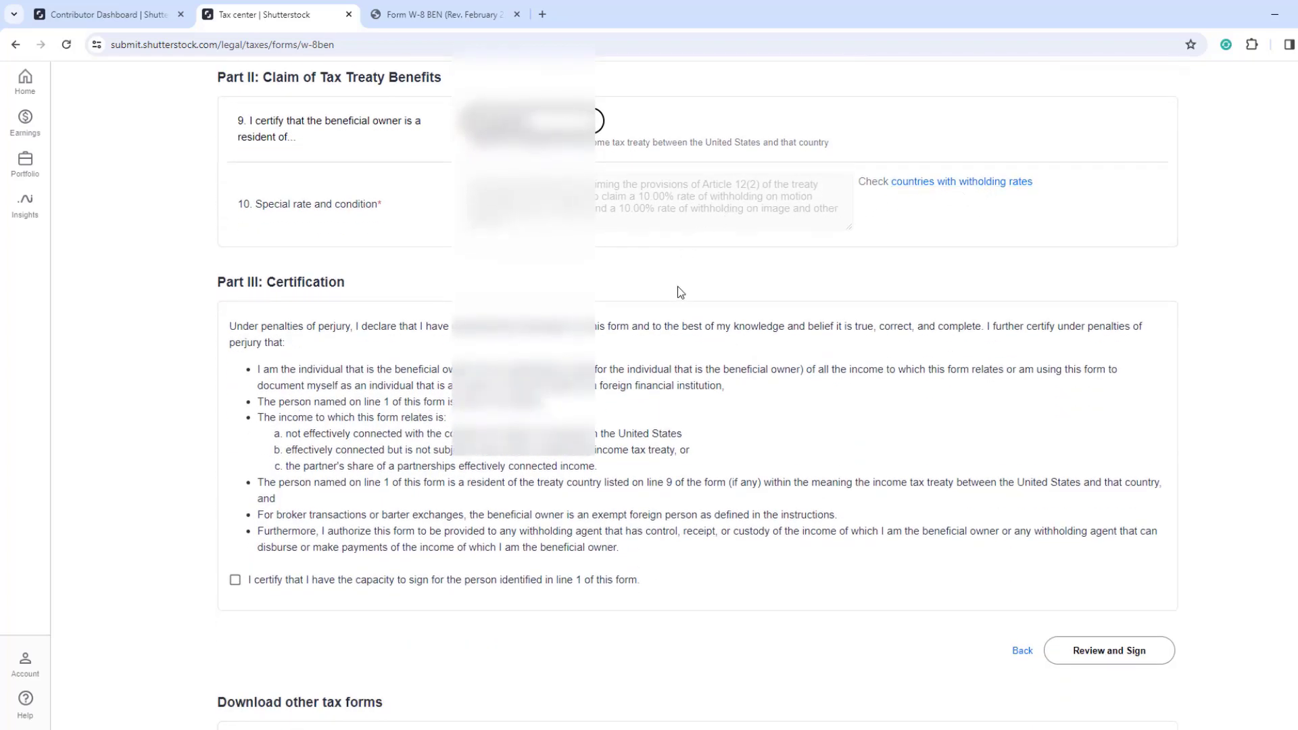
scroll(680, 294, "down", 1)
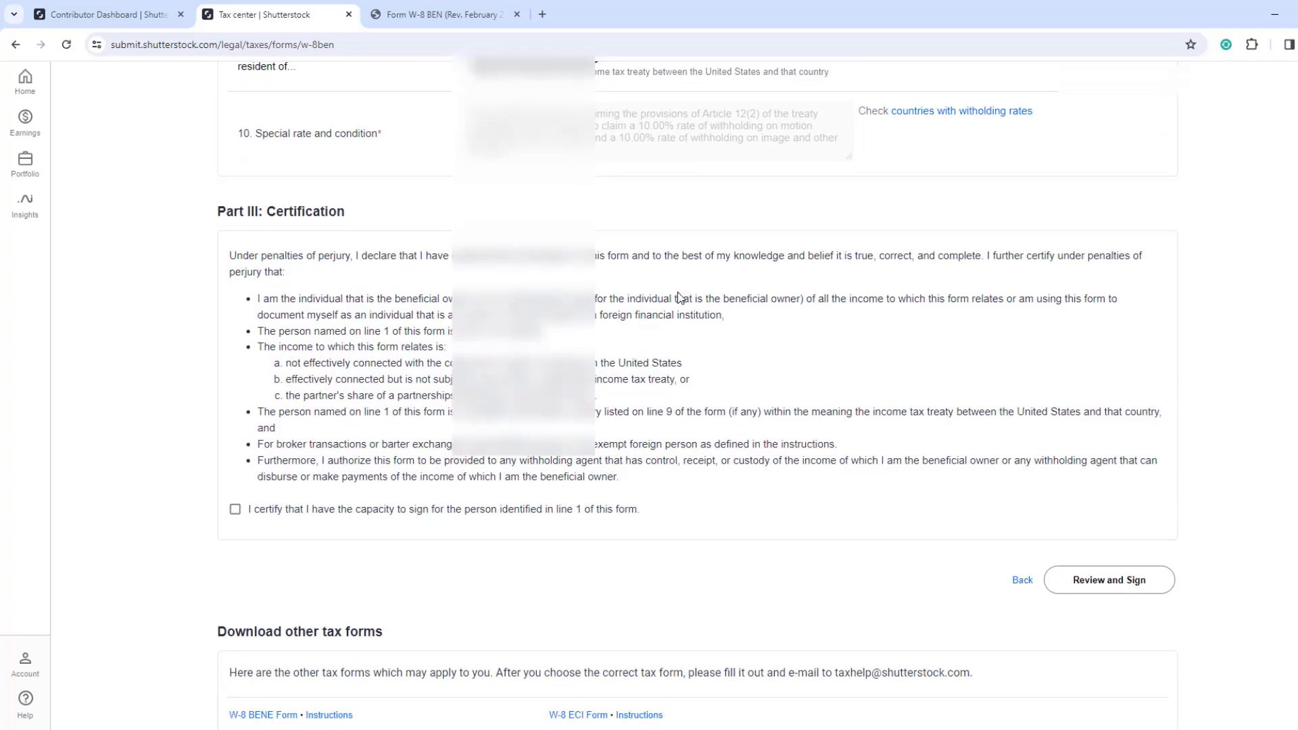
left_click(235, 510)
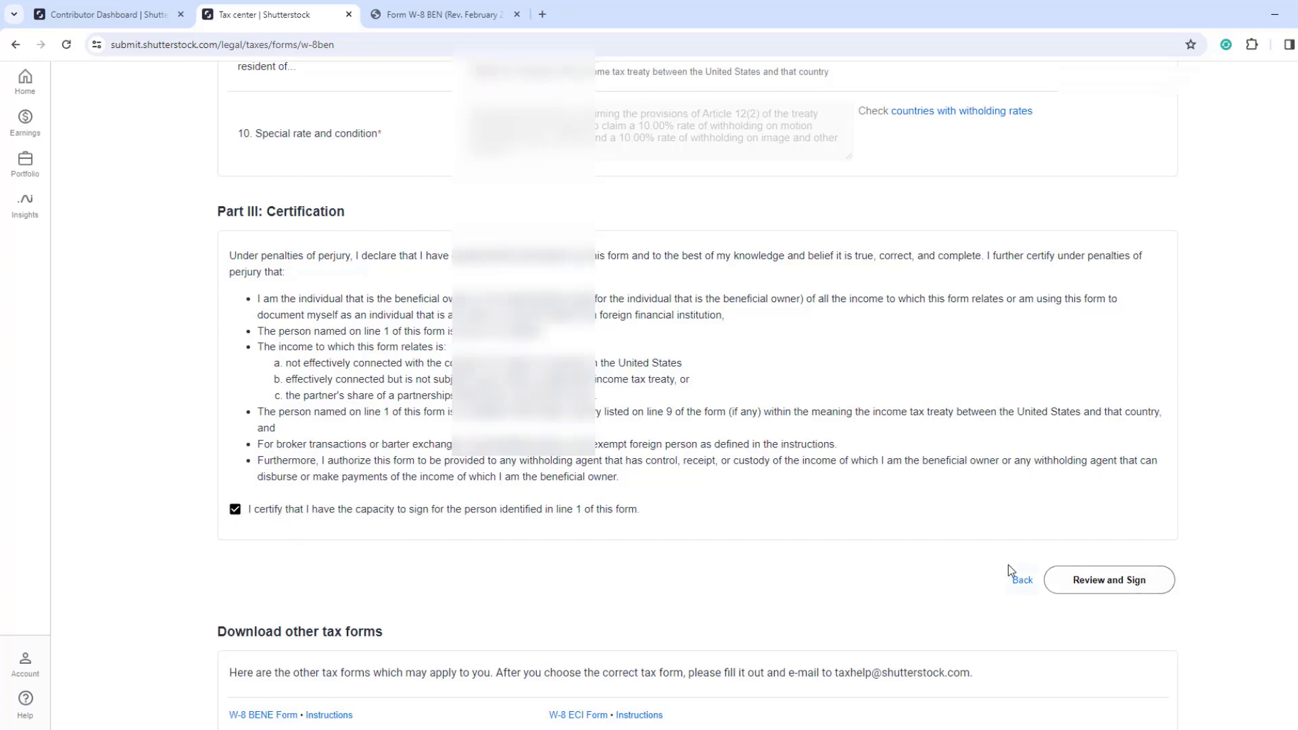
left_click(1126, 582)
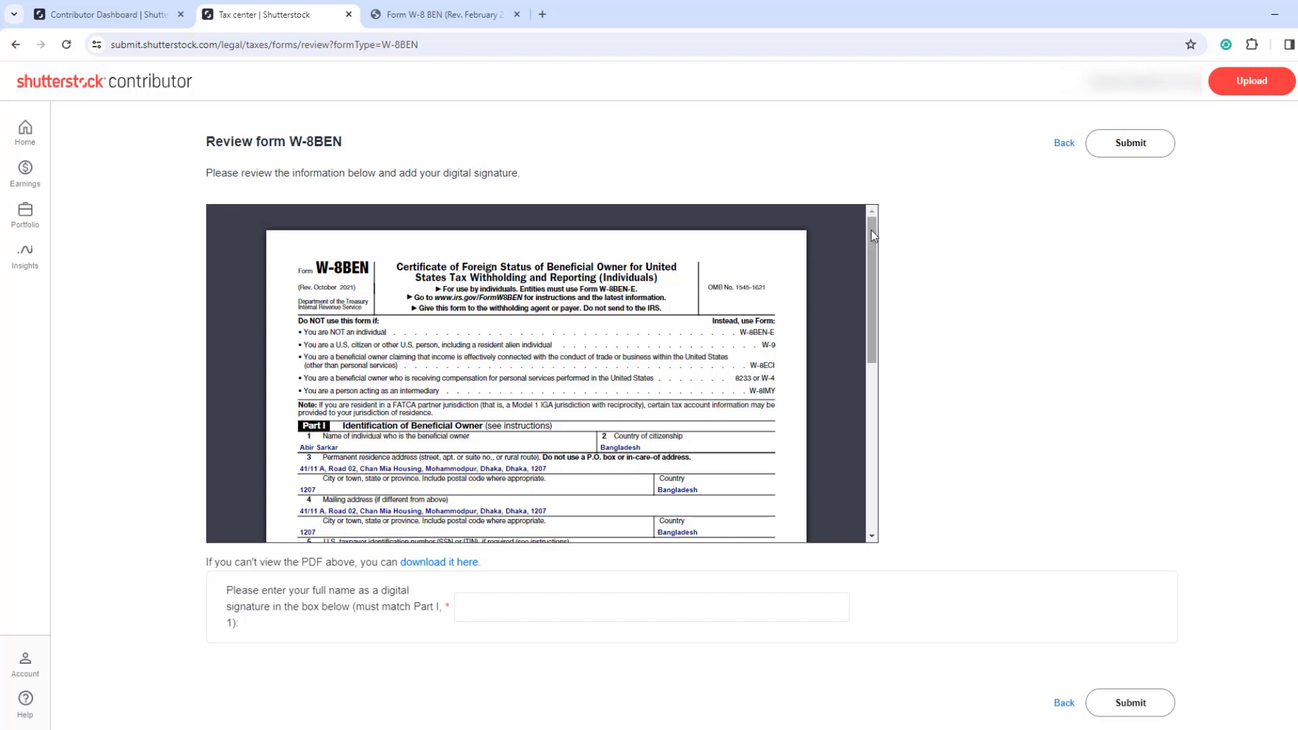
- Review the W-8BEN PDF preview, sign with the beneficial owner's full name, and submit
left_click_drag(872, 235, 866, 407)
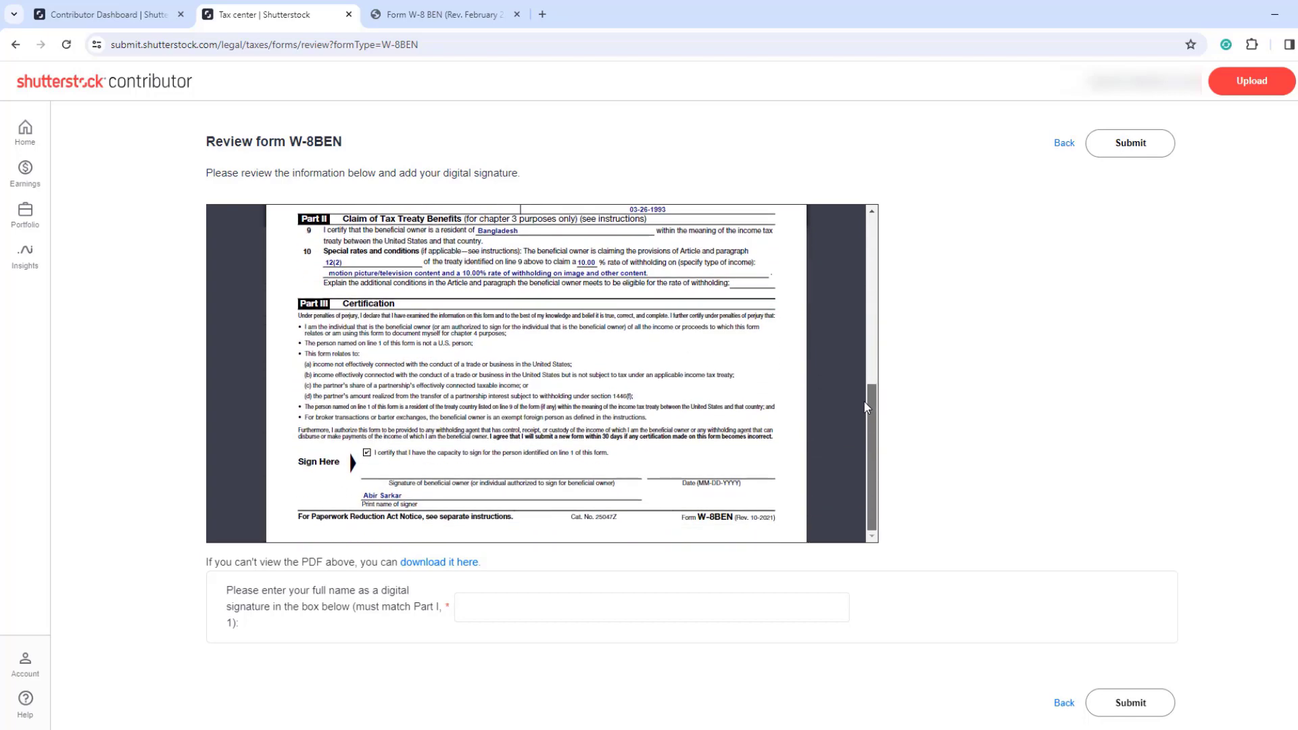
left_click_drag(866, 407, 865, 385)
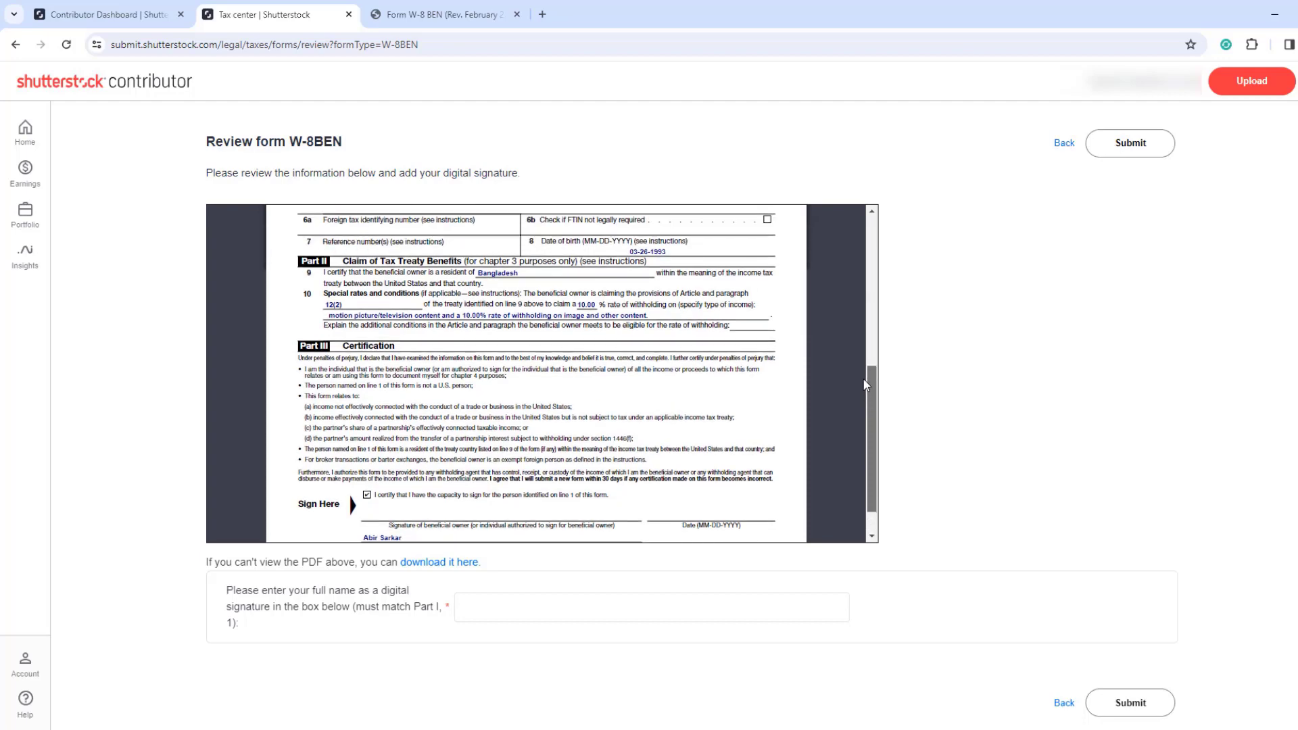
left_click_drag(866, 385, 870, 274)
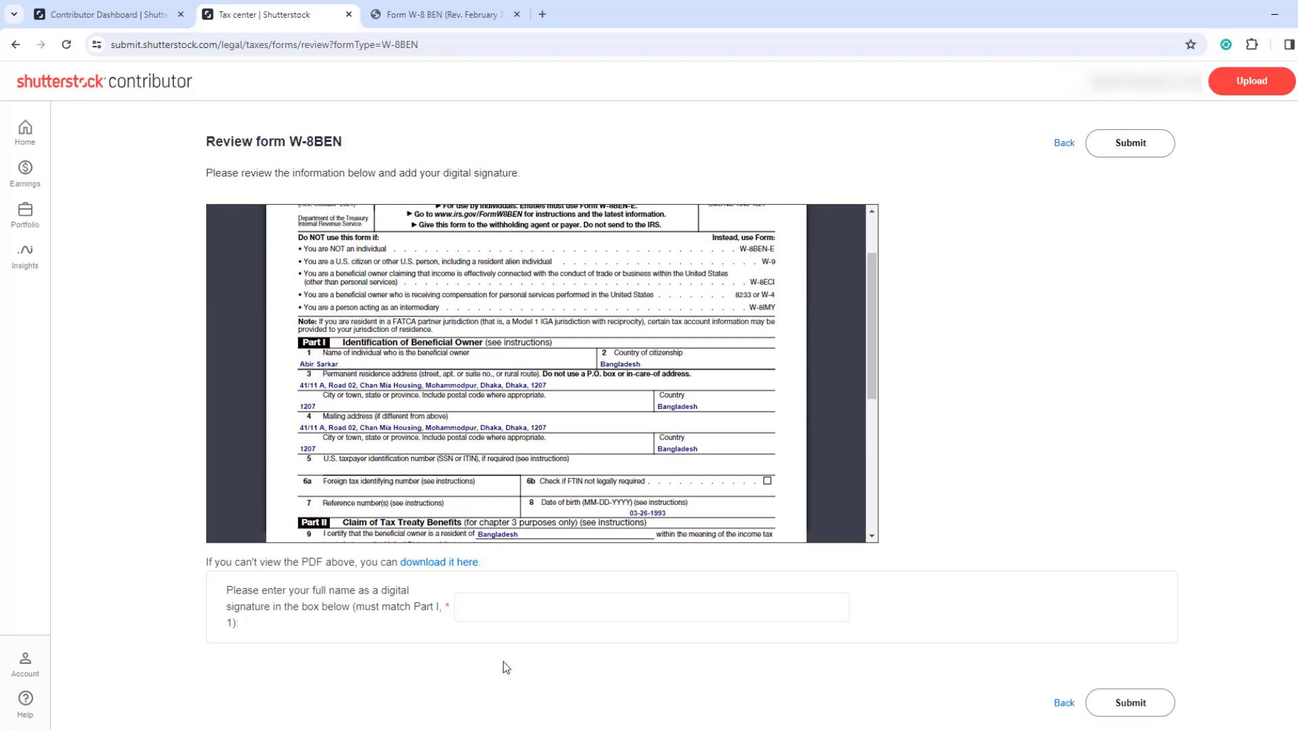
left_click(498, 614)
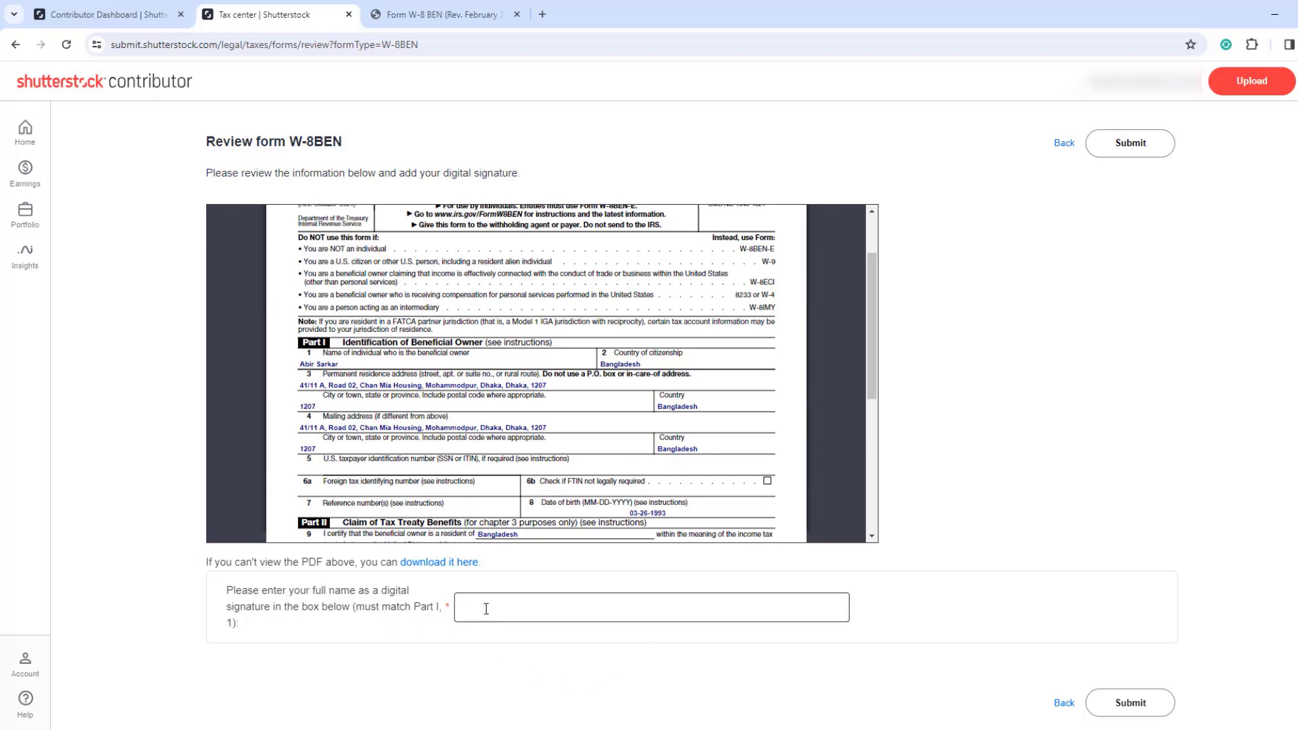
left_click(486, 609)
type("A")
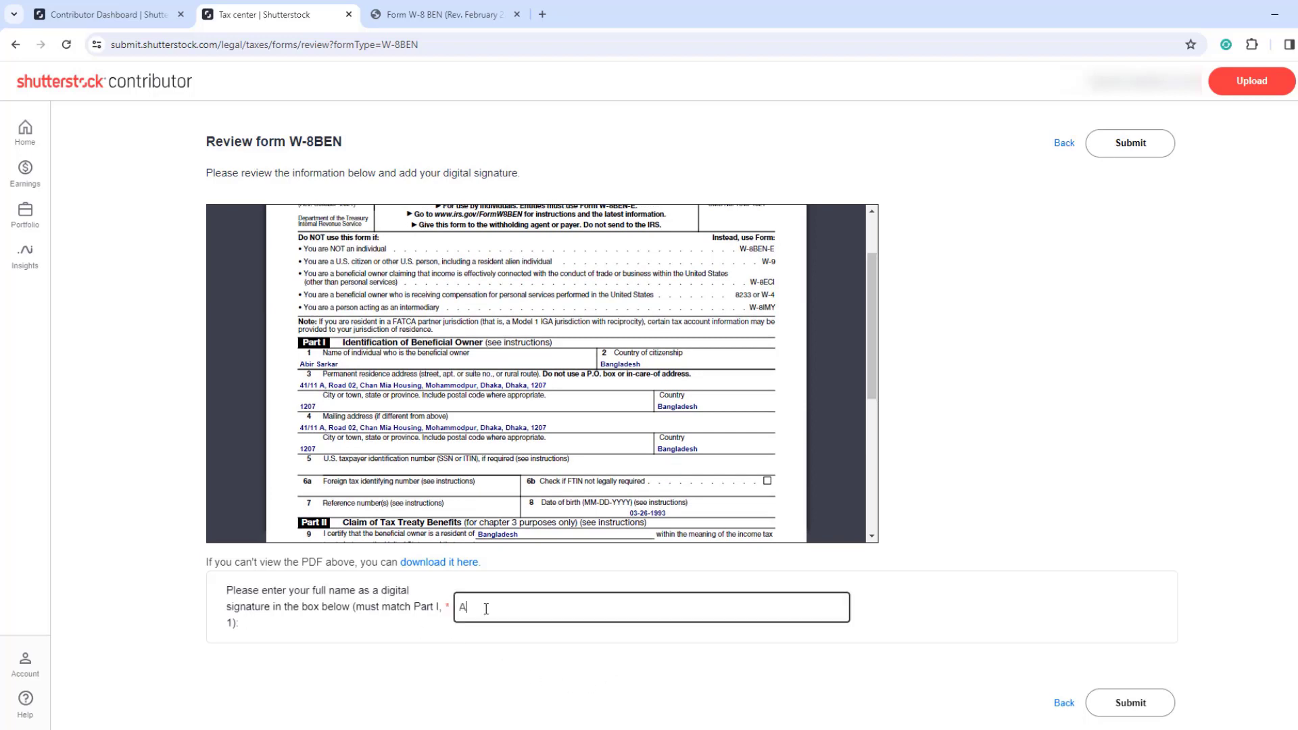
type("bir Sarkar")
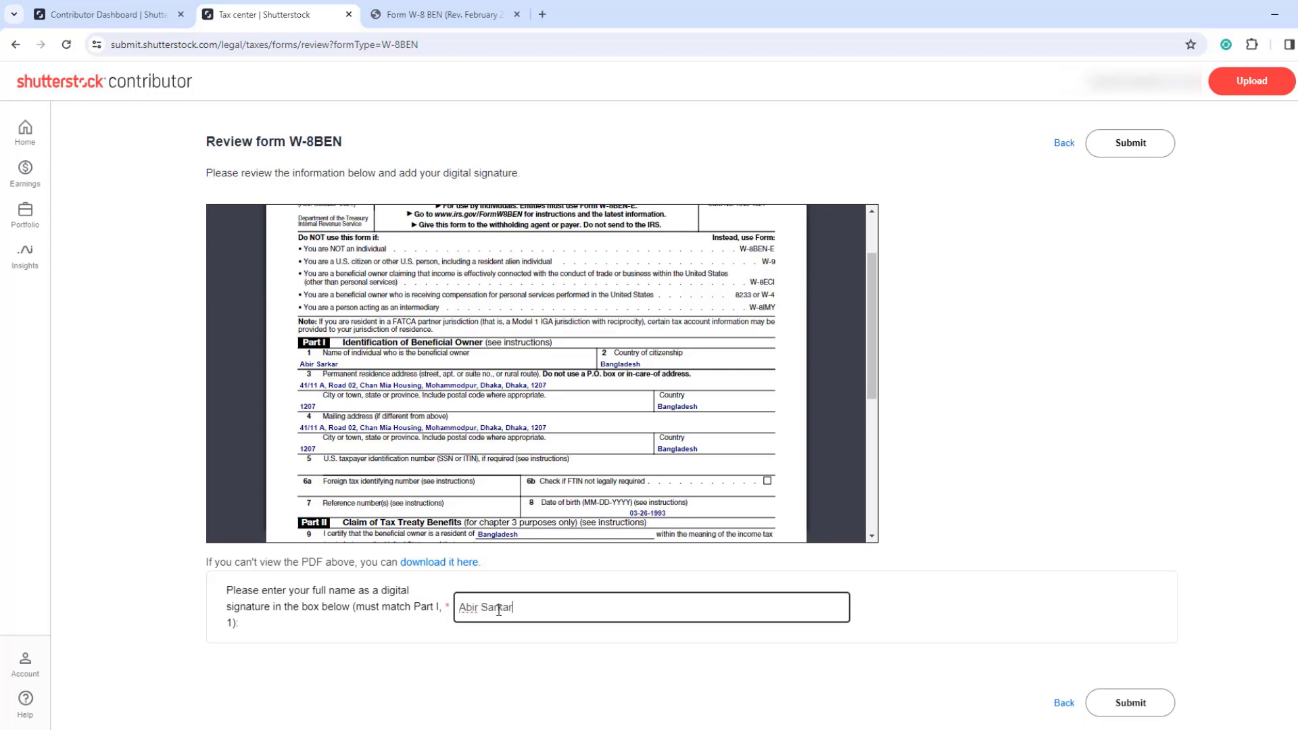
left_click(1139, 712)
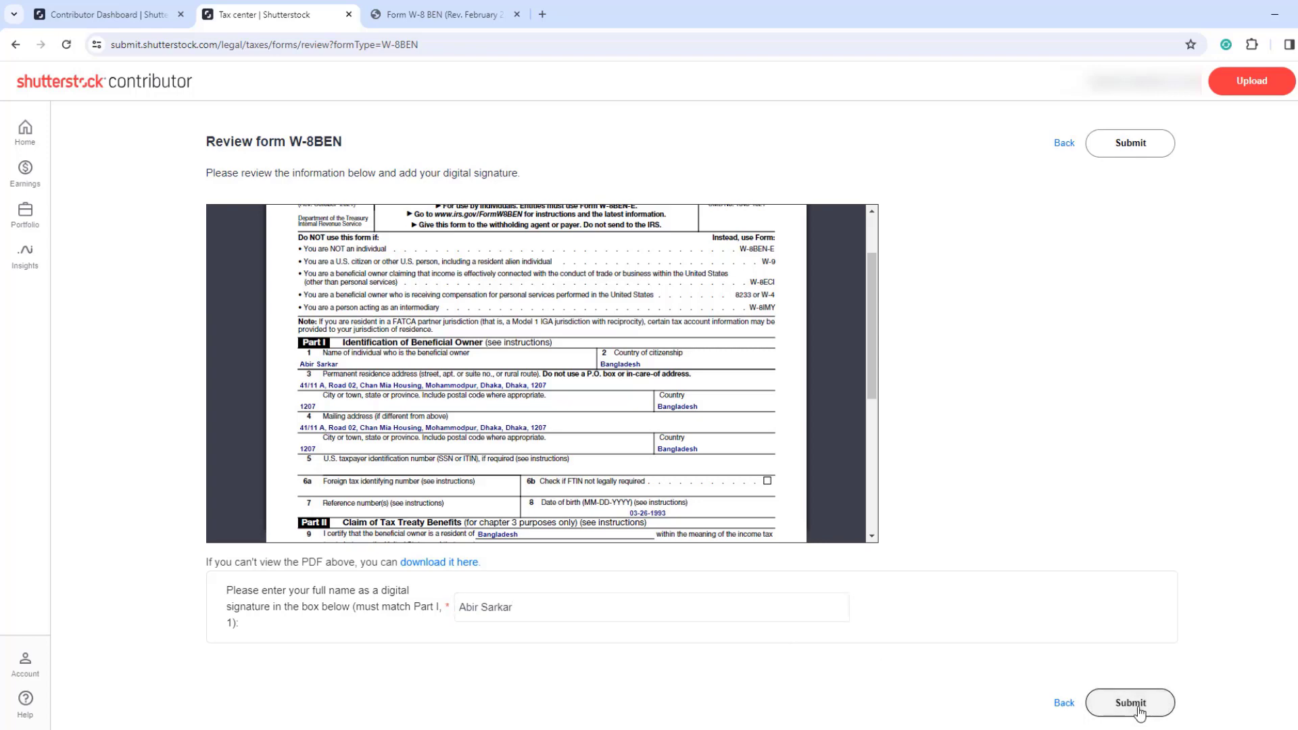